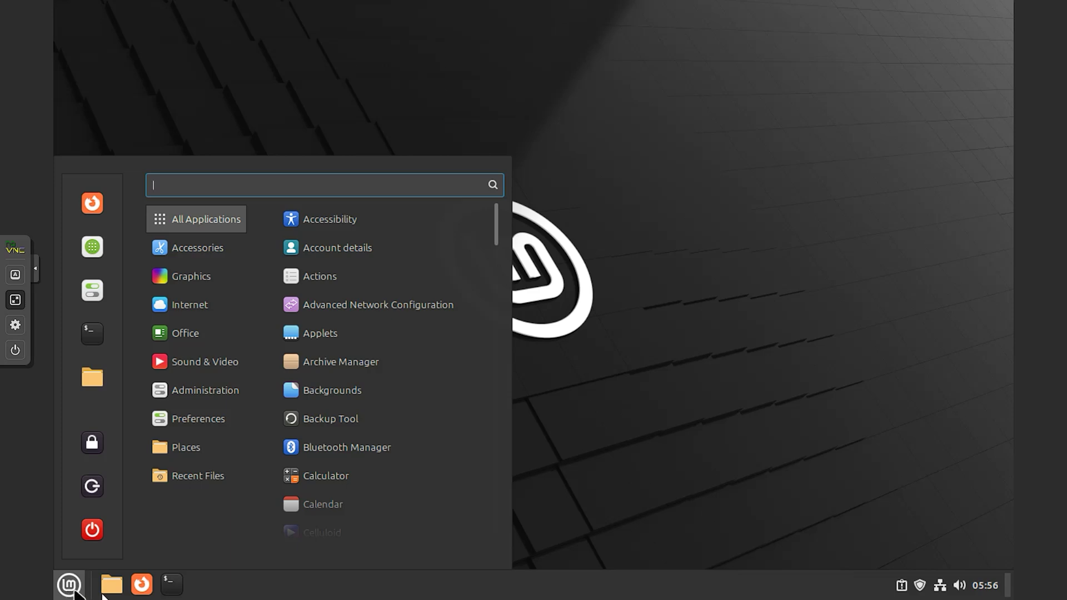
- Open the home folder and a terminal from the taskbar, close both, then open the Mint menu
click(111, 593)
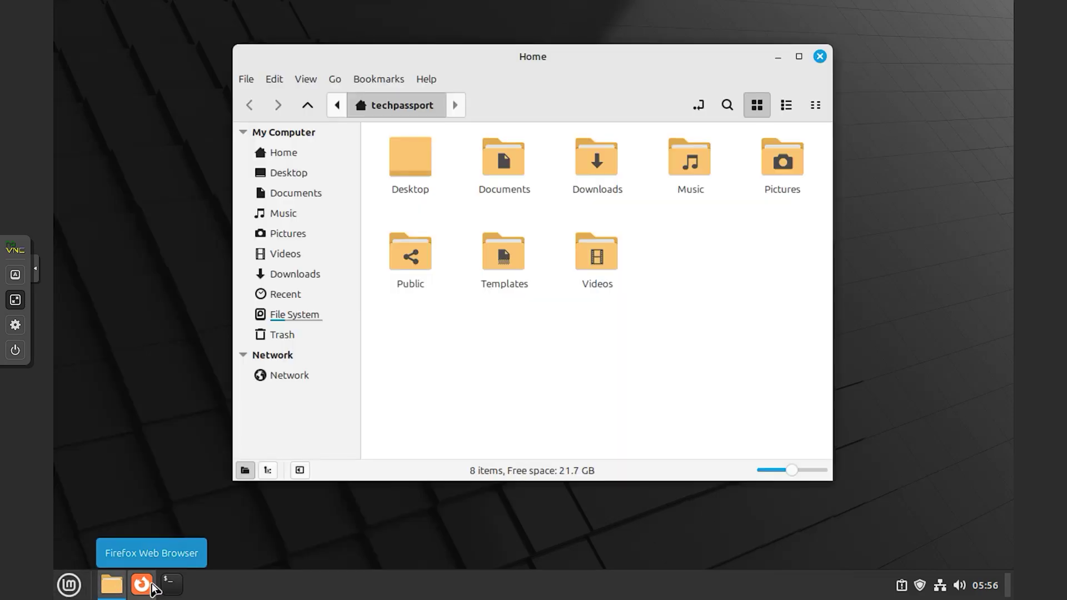
click(172, 584)
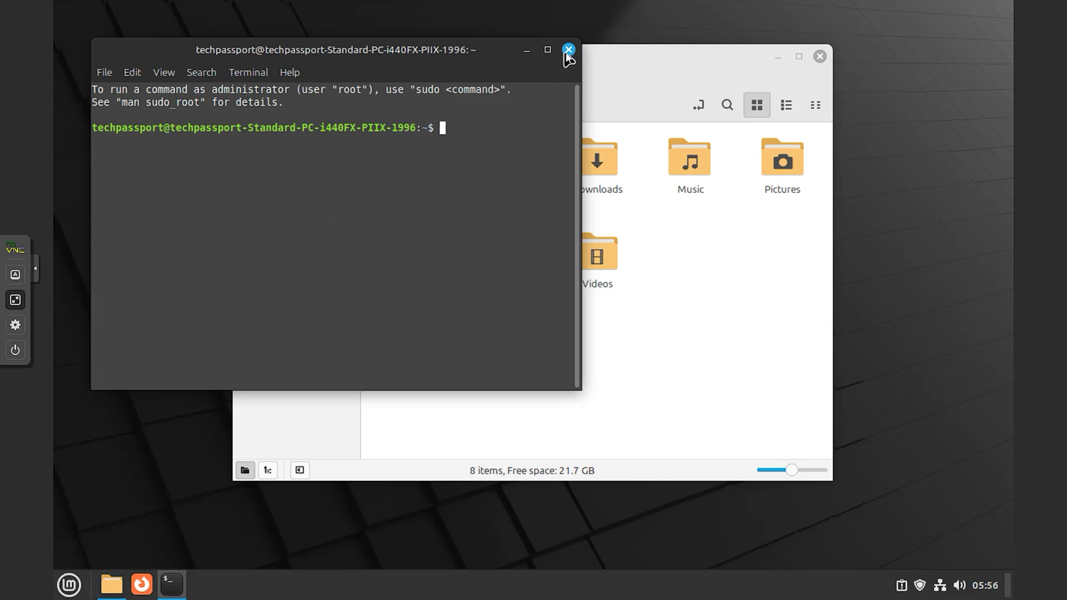
click(568, 49)
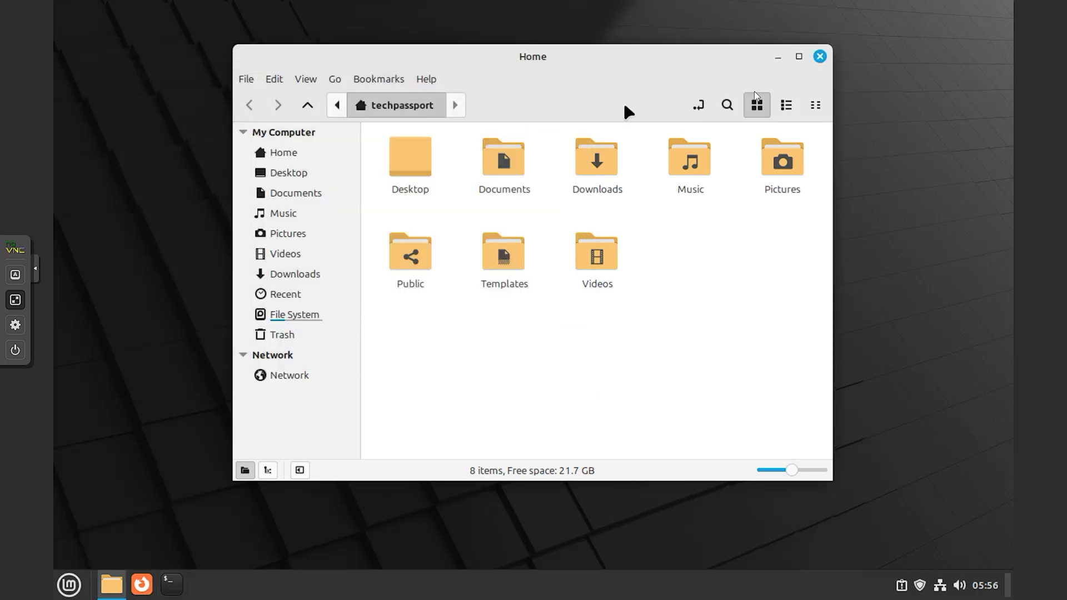
click(821, 58)
click(69, 584)
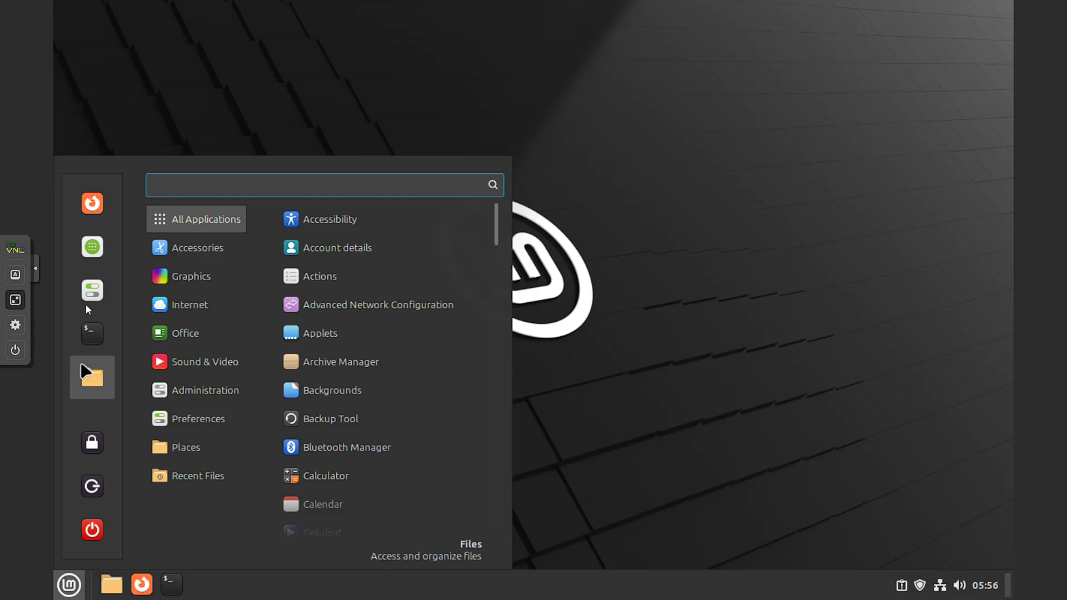
- In Backgrounds, preview the Sele, eDesigner and Bookwood wallpapers, then set Wilma's Blanket as wallpaper
click(93, 246)
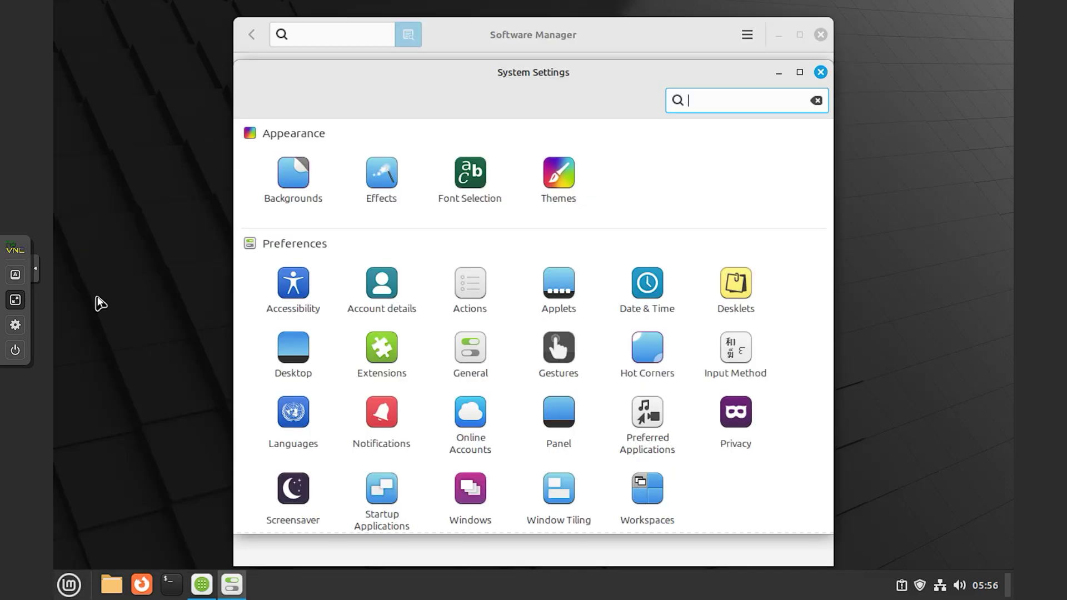
click(291, 183)
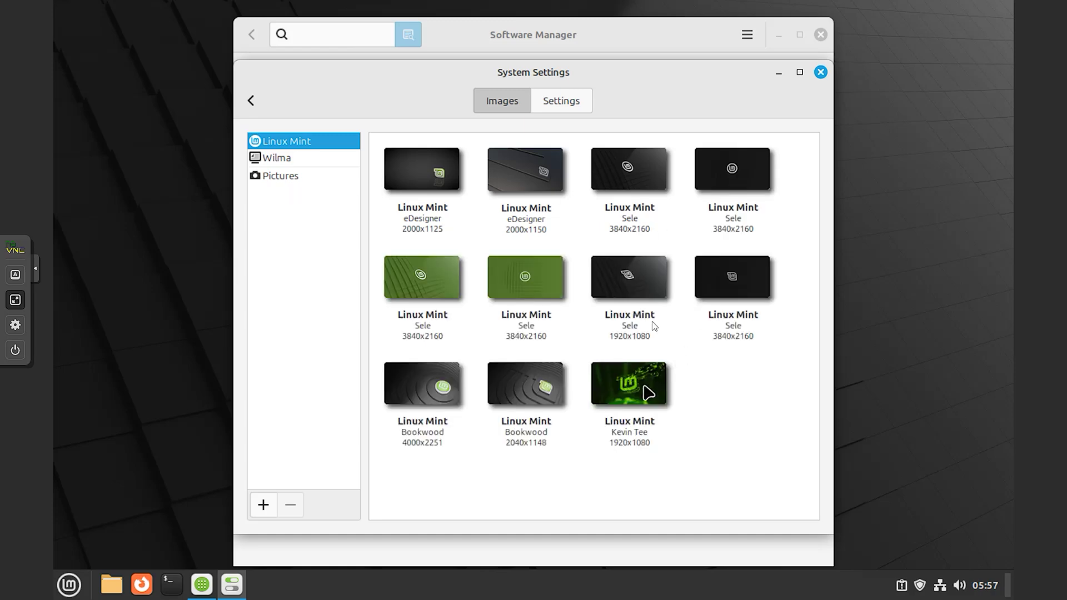
click(635, 290)
click(528, 178)
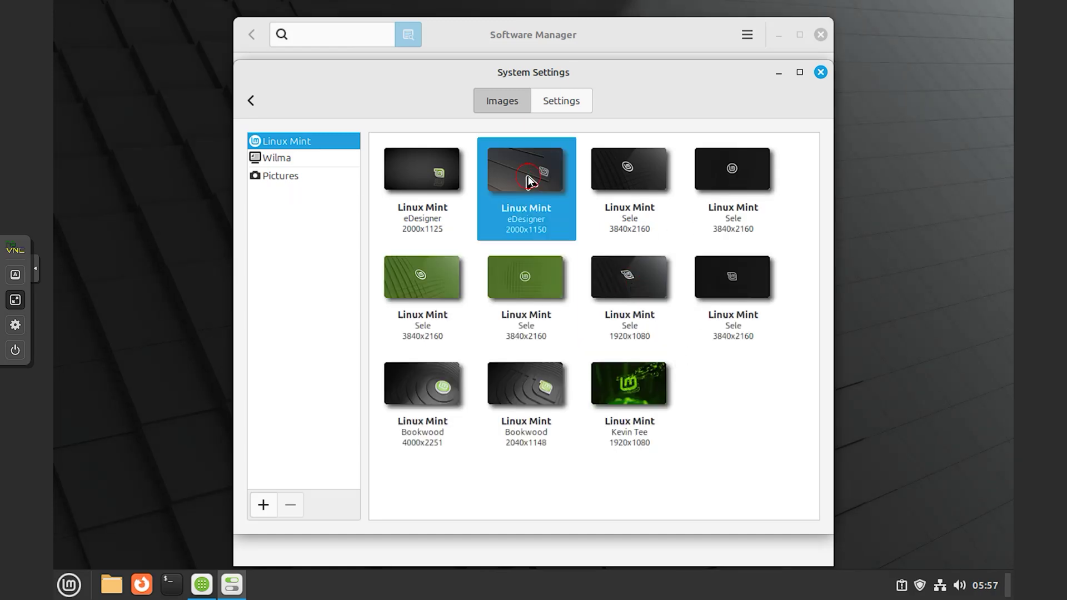
click(425, 400)
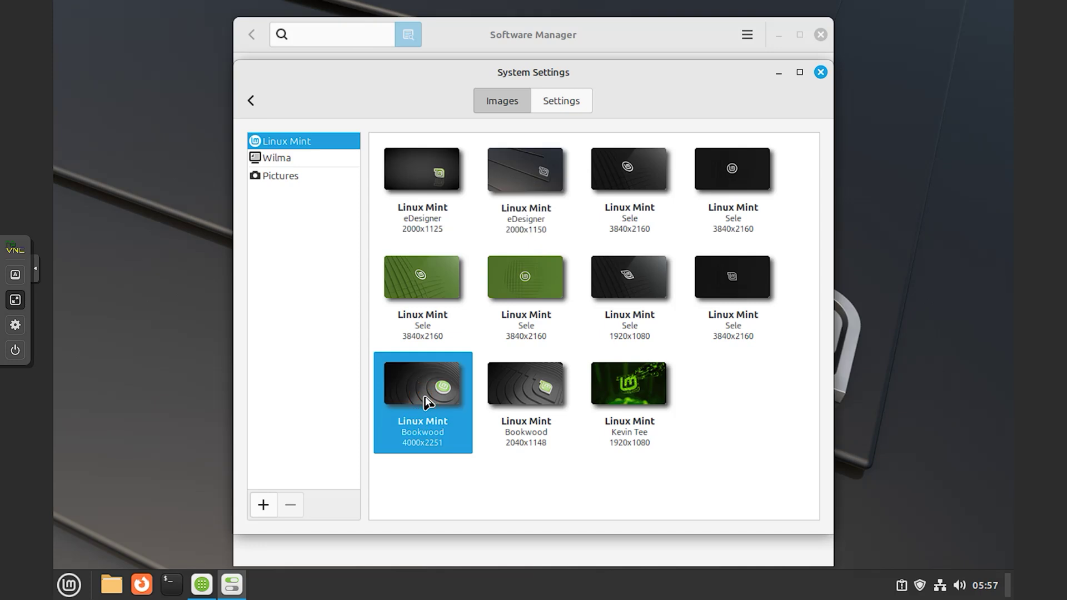
click(297, 174)
click(301, 162)
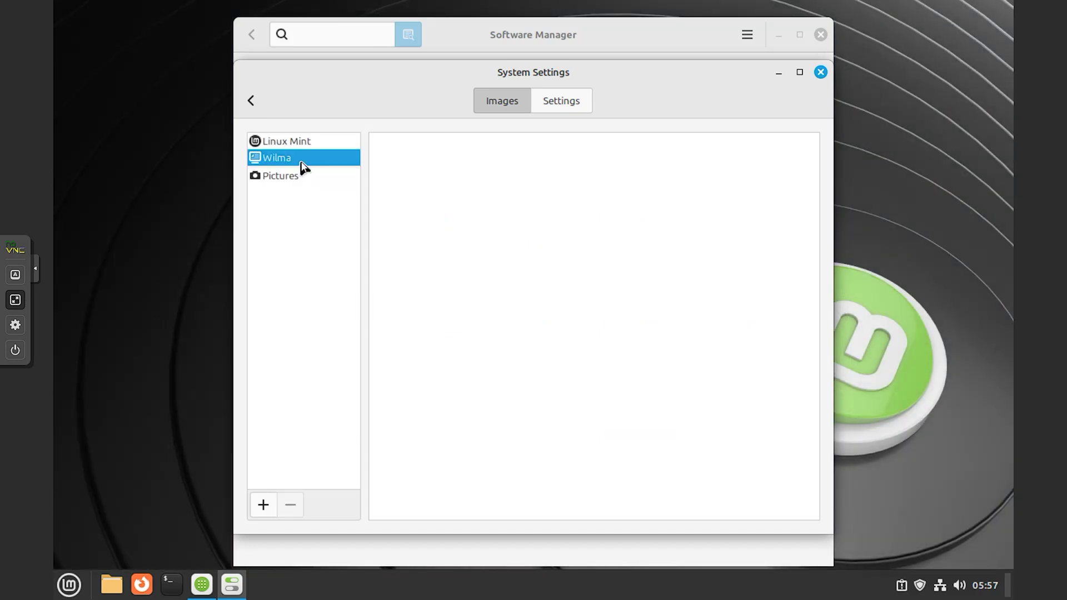
click(441, 184)
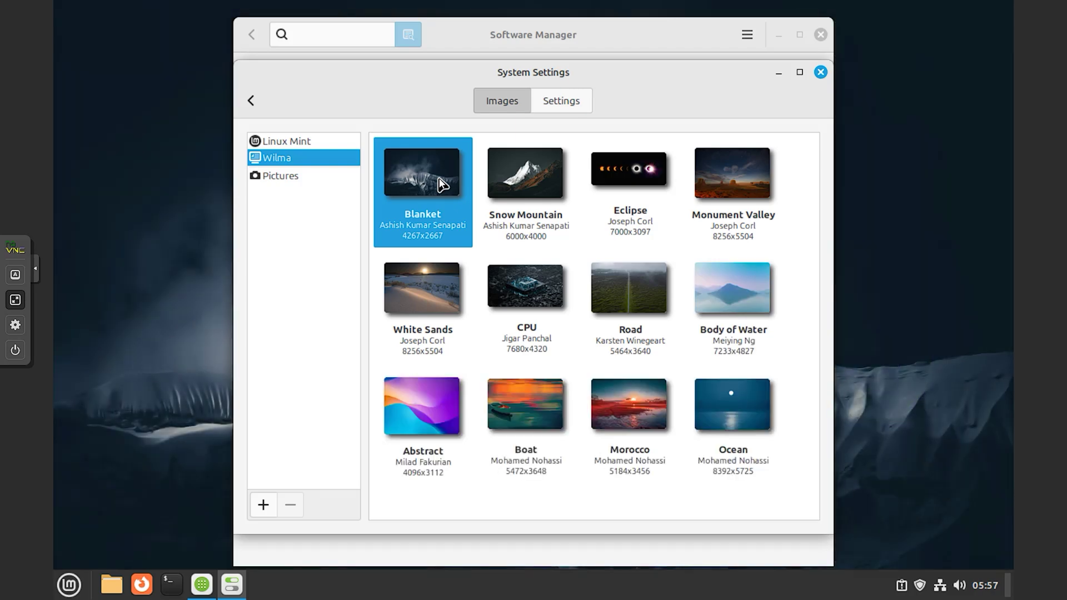
- Check the background Settings tab, close the window, and reopen the System Settings overview
scroll(612, 394, down, 8)
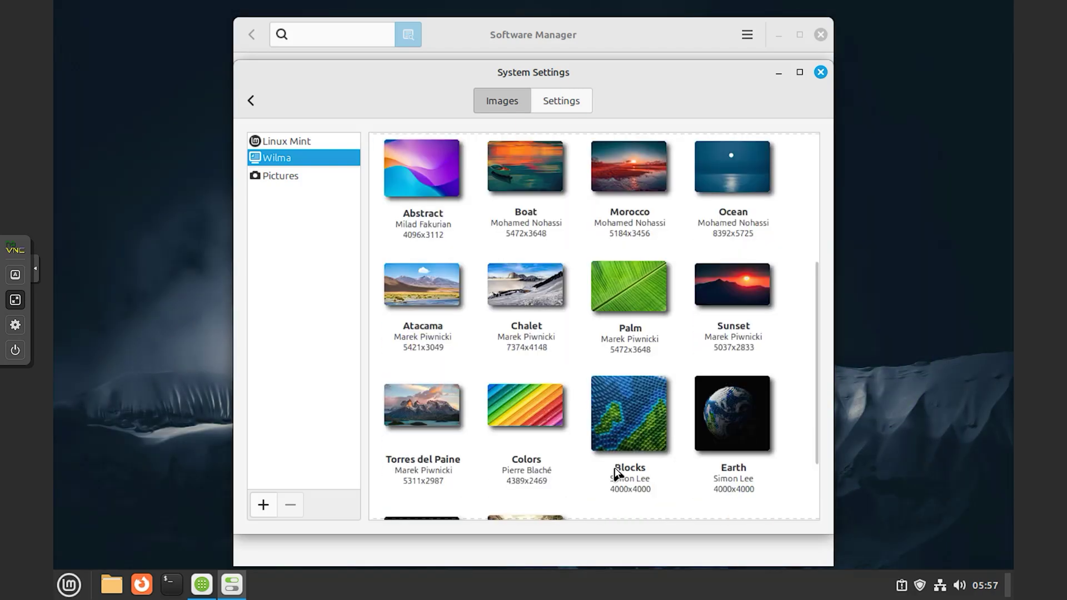
click(580, 104)
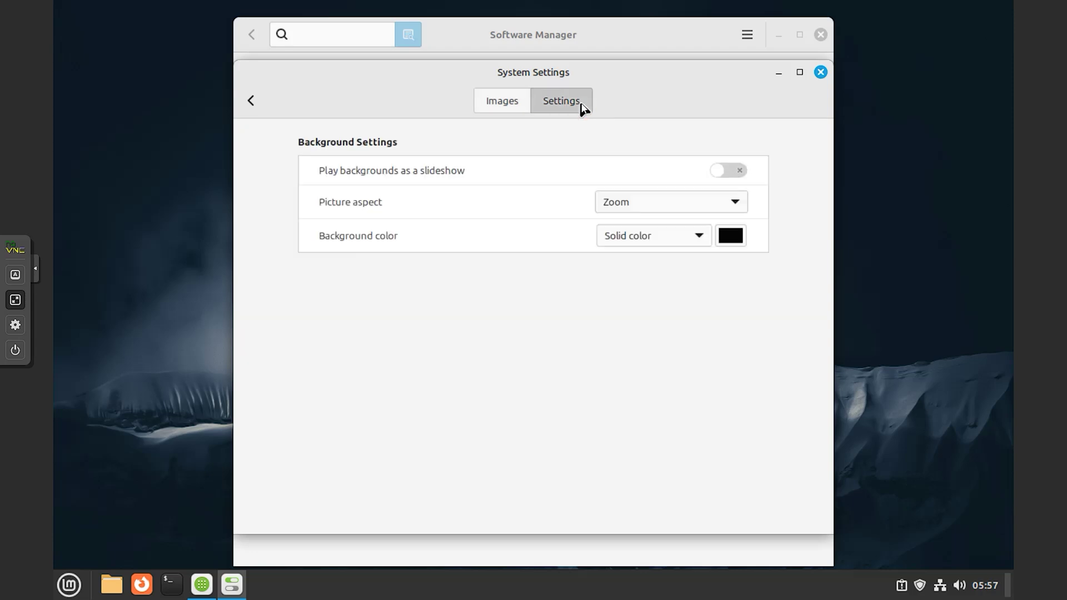
click(820, 74)
click(69, 584)
click(107, 298)
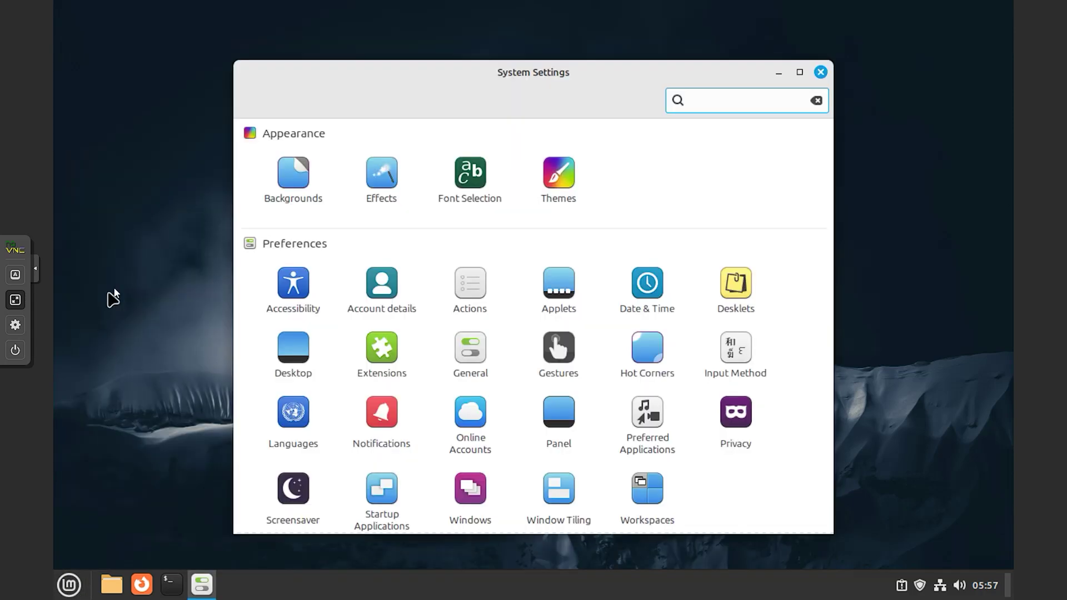
- Look over the Effects and Font Selection pages, returning to the overview each time
click(391, 187)
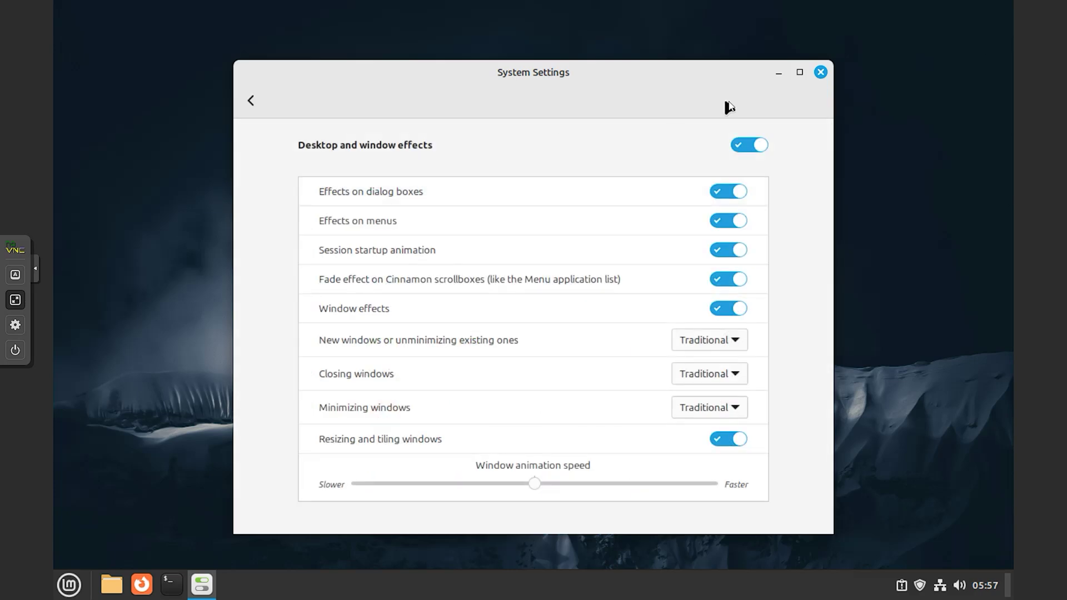
click(250, 100)
click(471, 176)
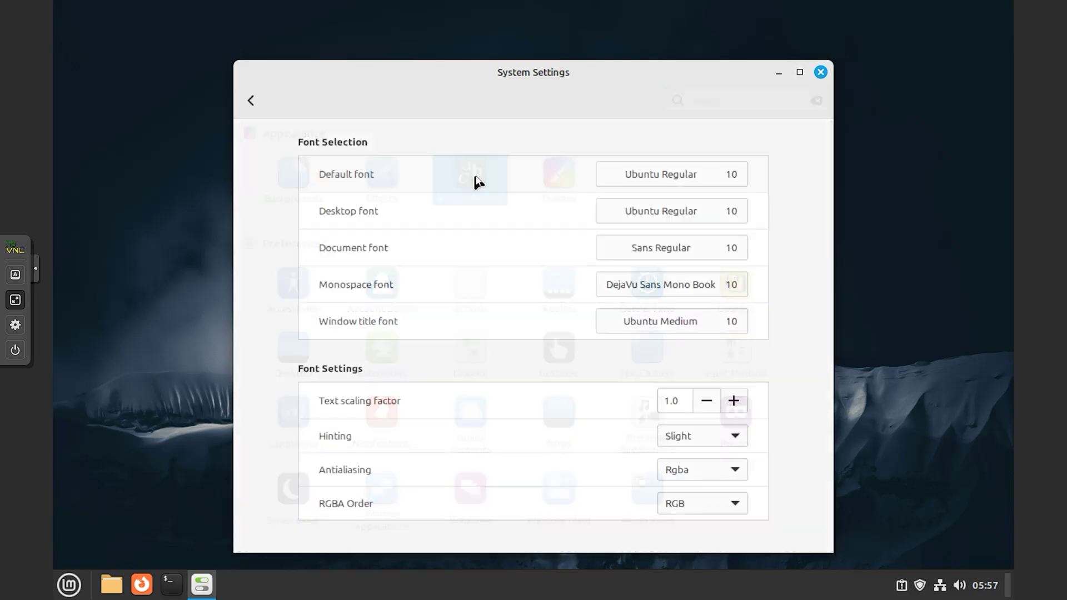
click(251, 99)
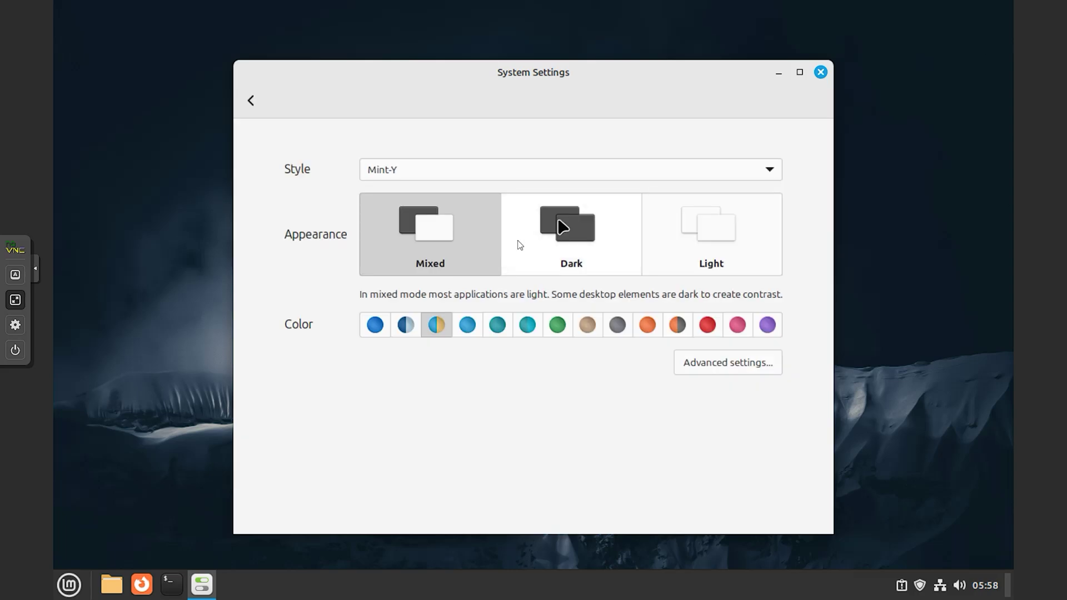
- Change the Themes style to Mint-X, then to Mint-L, and go back to the overview
click(755, 174)
click(507, 152)
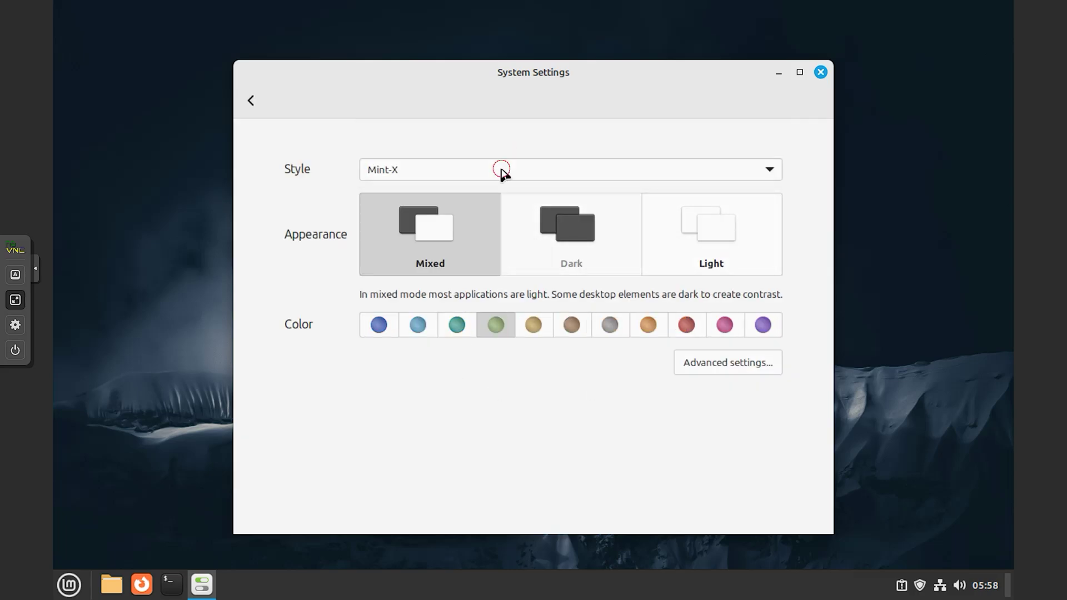
click(502, 169)
click(509, 143)
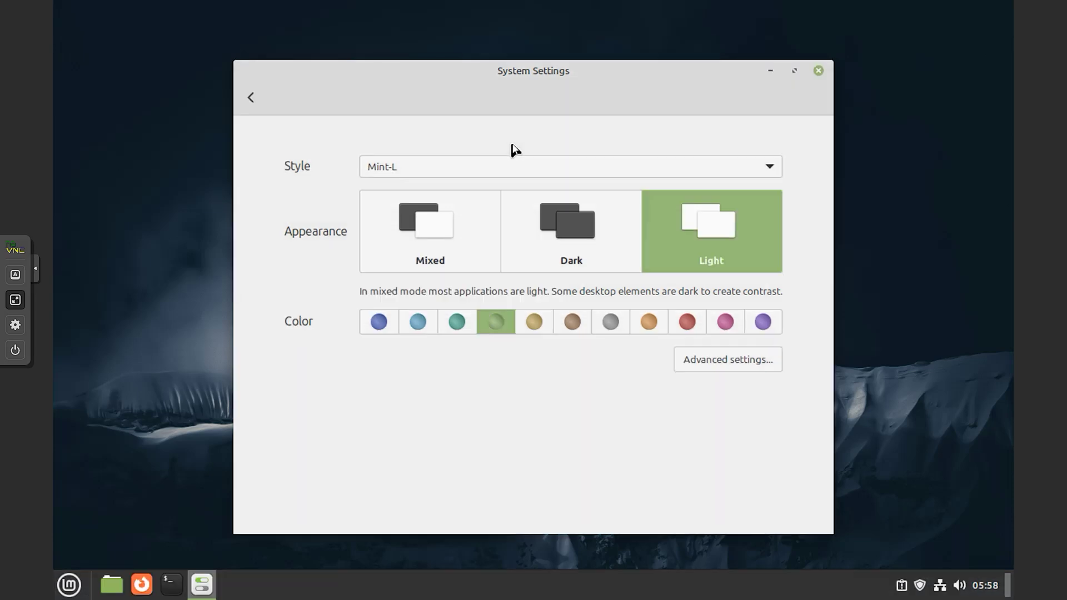
click(251, 98)
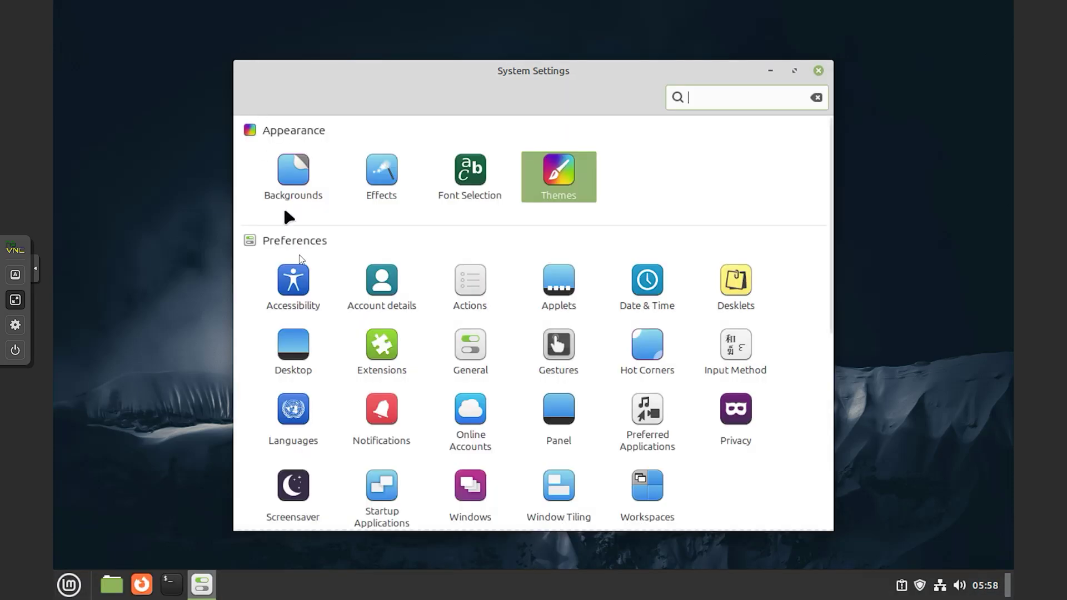
- Browse the Account details, Actions, Applets, Date & Time and Desklets pages, returning each time
click(382, 300)
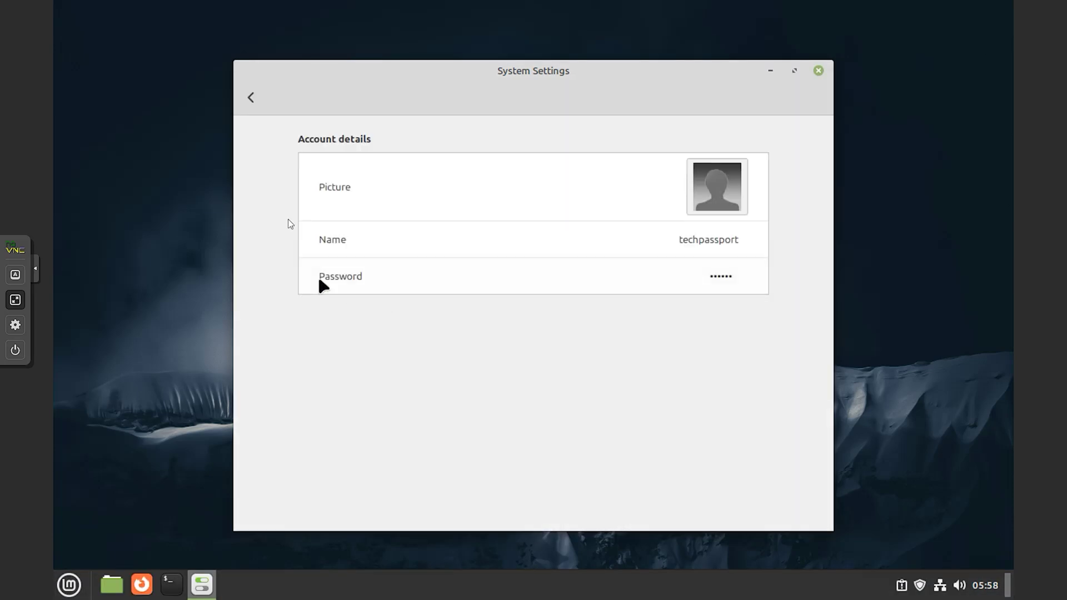
click(251, 98)
click(467, 285)
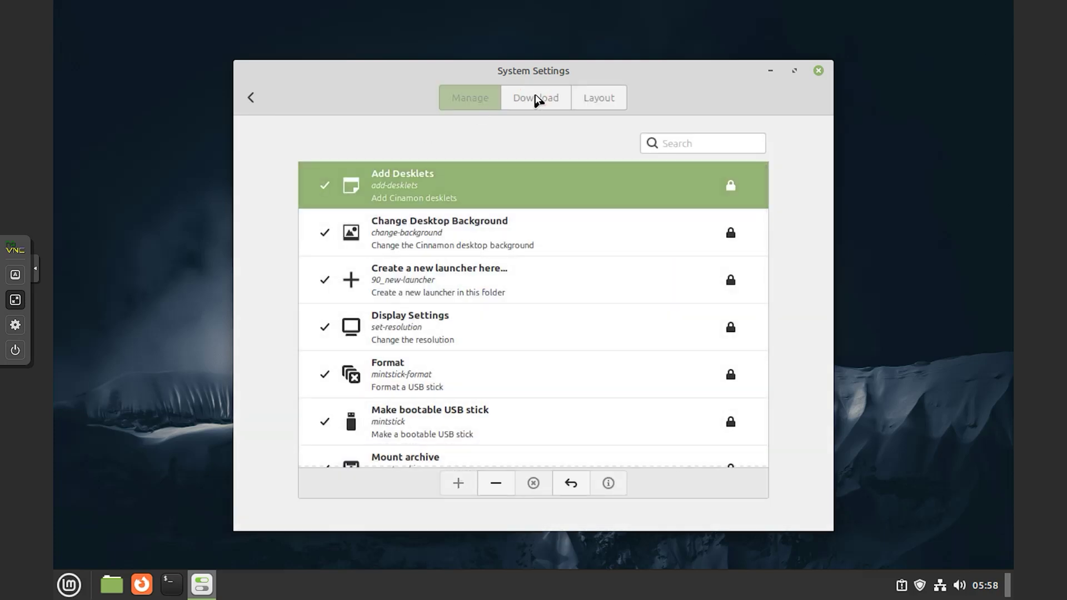
click(250, 98)
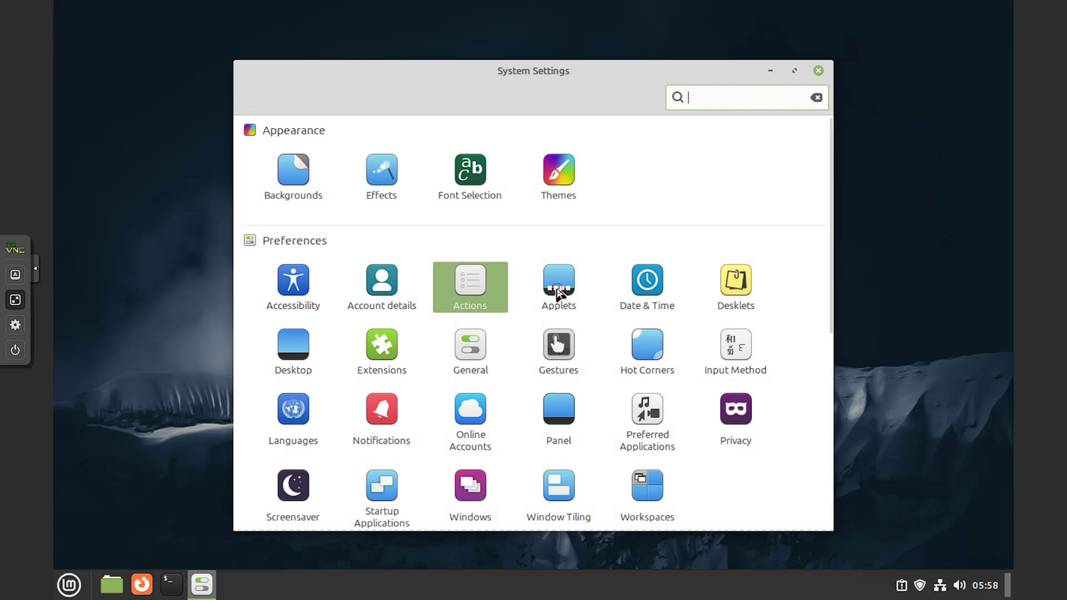
click(559, 295)
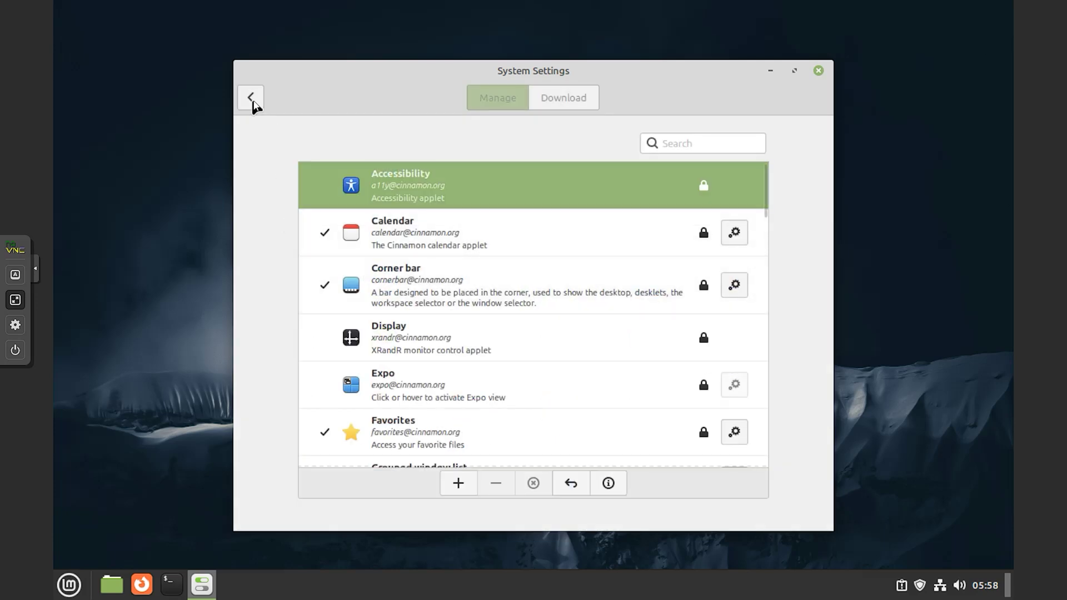
click(250, 98)
click(642, 287)
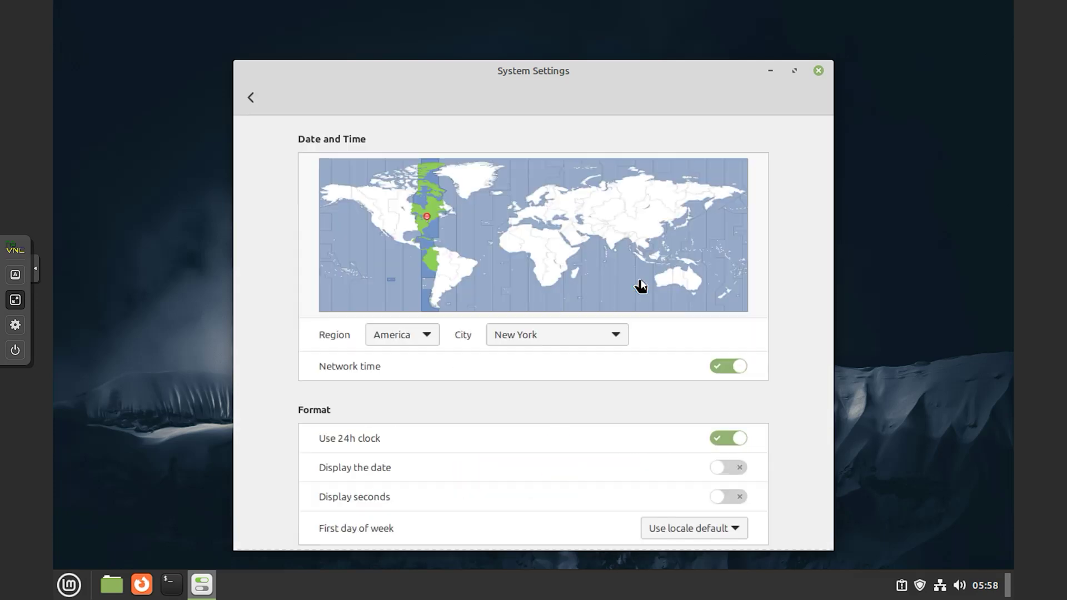
click(251, 100)
click(733, 283)
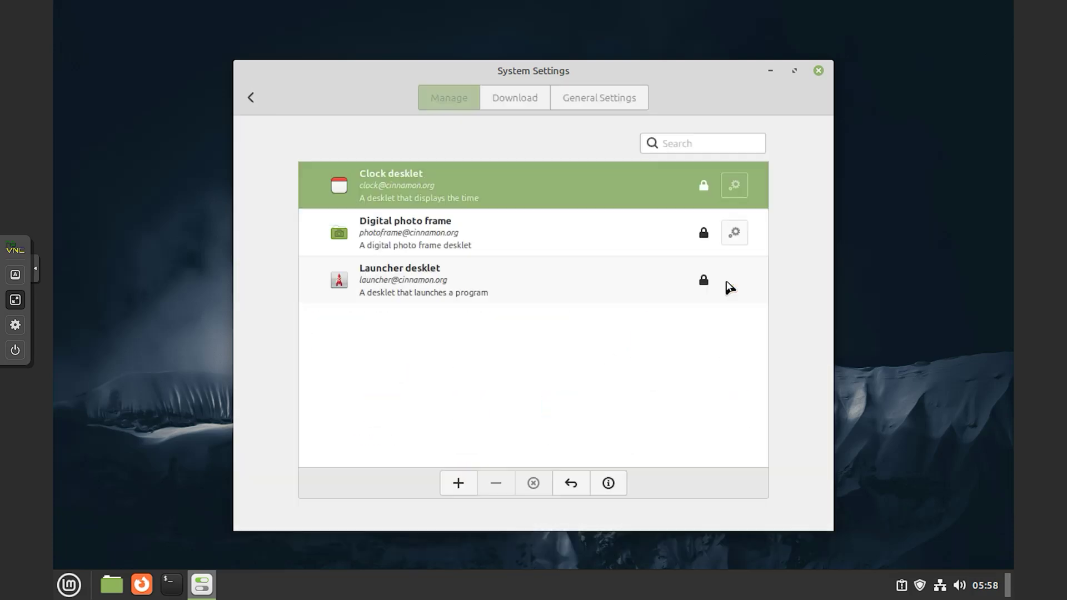
click(250, 98)
- Visit the General page, then scroll down to Hardware and open Display
scroll(410, 366, down, 2)
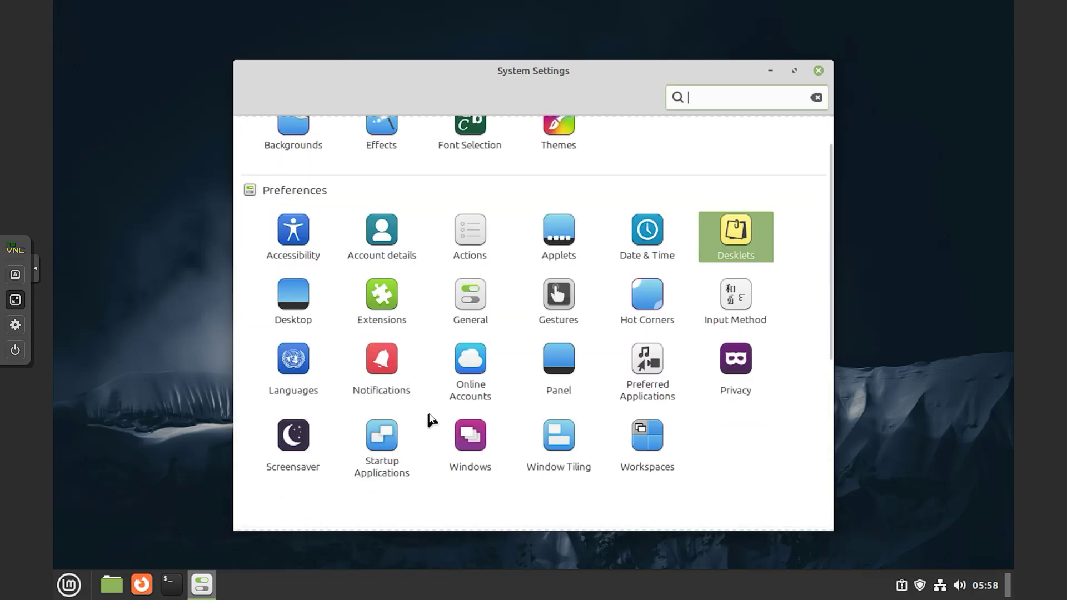
scroll(429, 421, down, 4)
scroll(439, 389, up, 2)
click(470, 244)
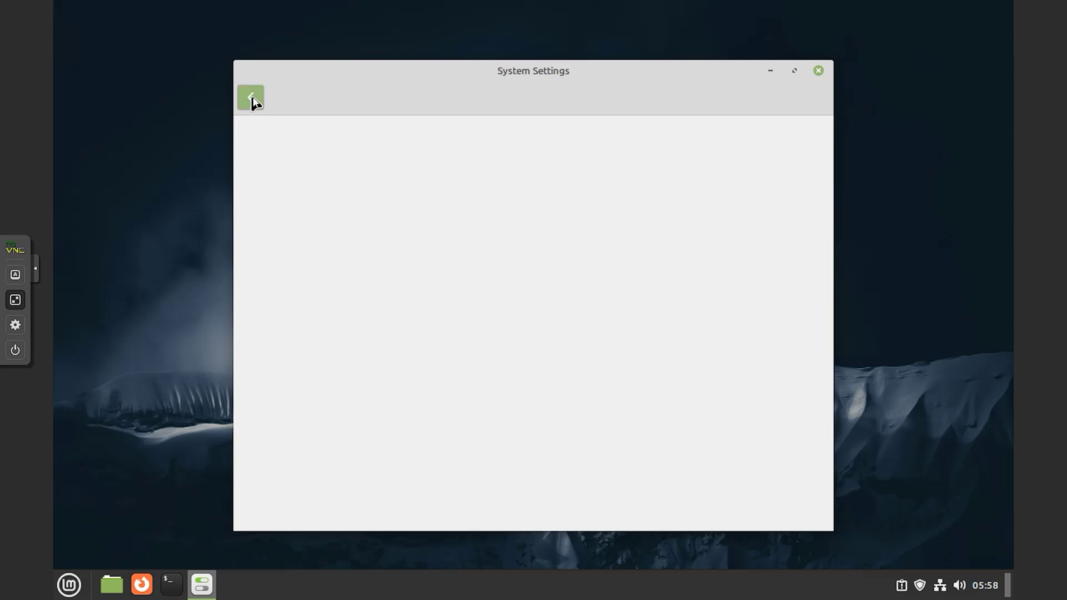
click(251, 99)
scroll(419, 423, down, 7)
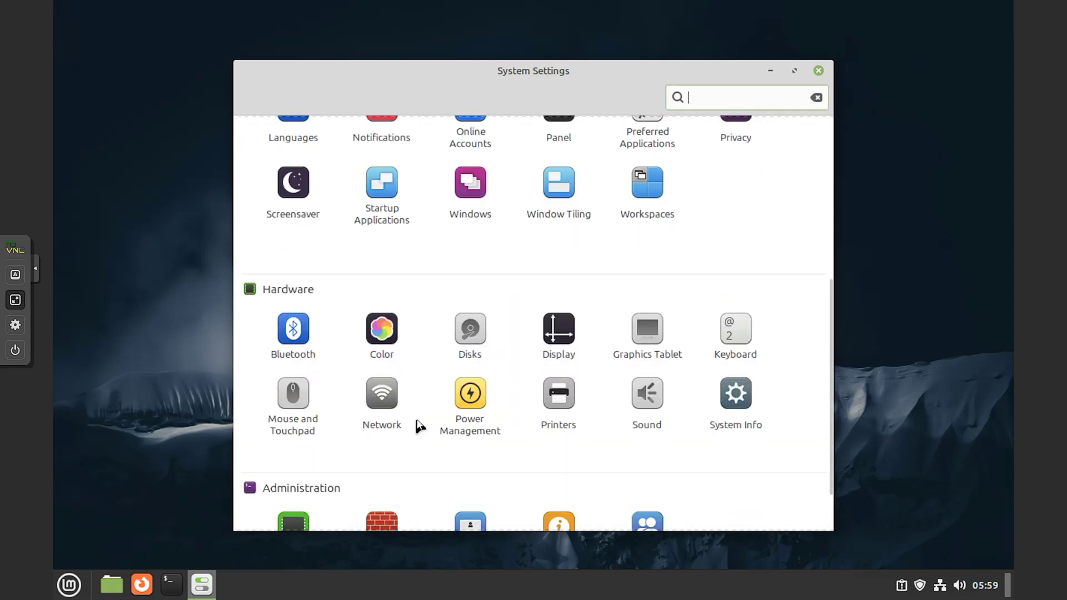
scroll(415, 427, down, 2)
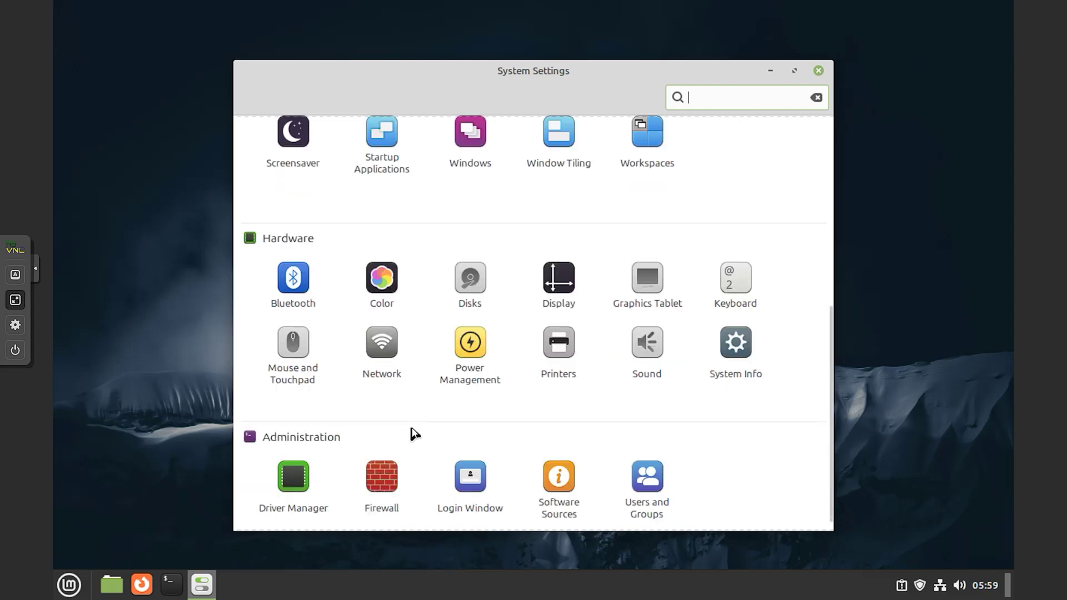
scroll(413, 435, down, 1)
click(563, 272)
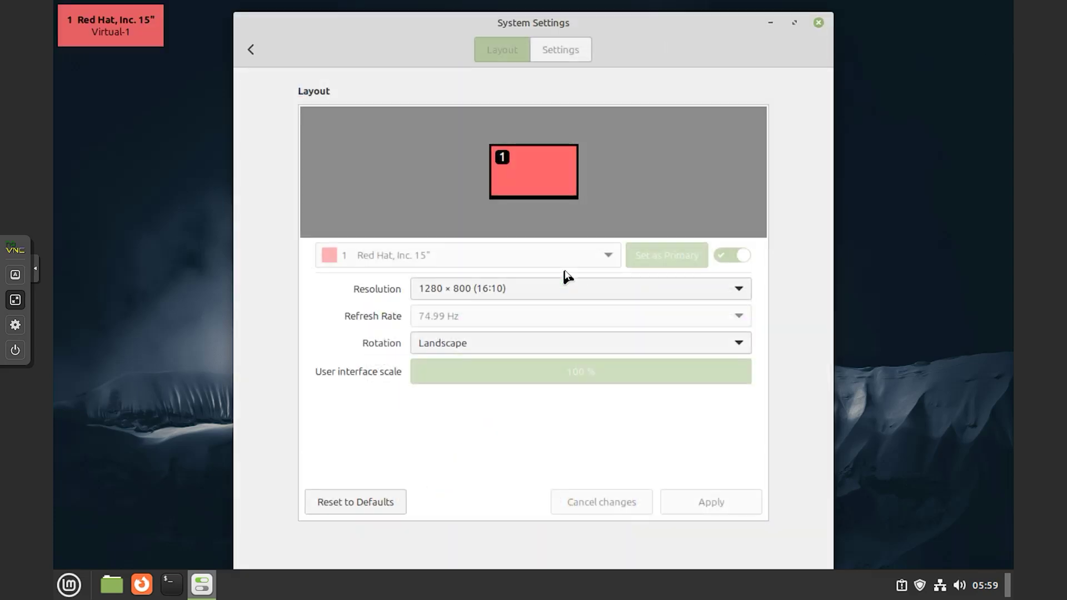
- Set the screen resolution to 1360 × 768 (16:9), apply and keep it
click(565, 288)
click(548, 266)
click(686, 498)
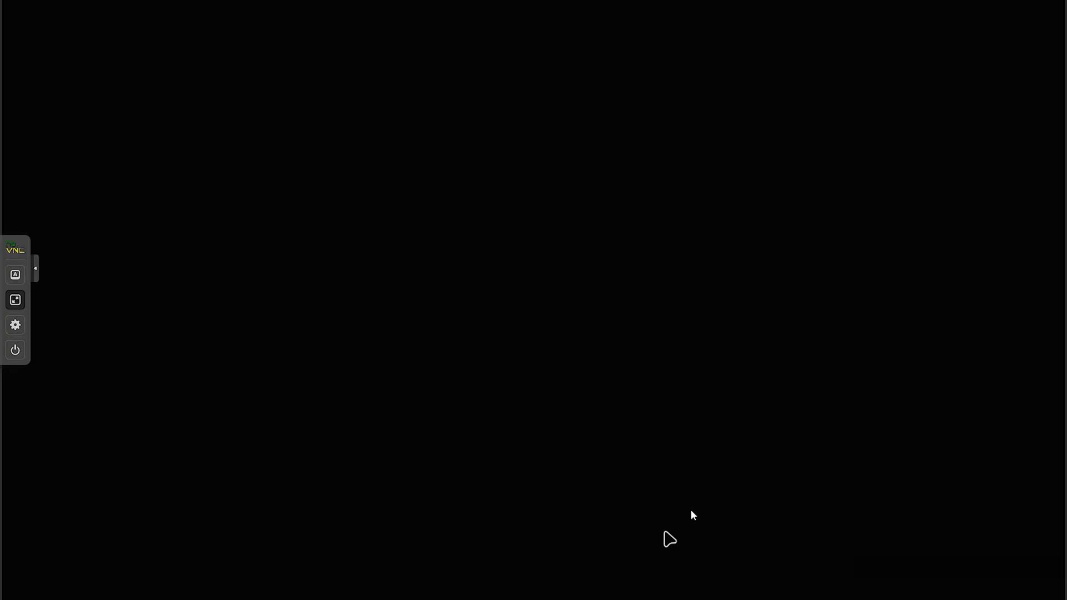
click(588, 360)
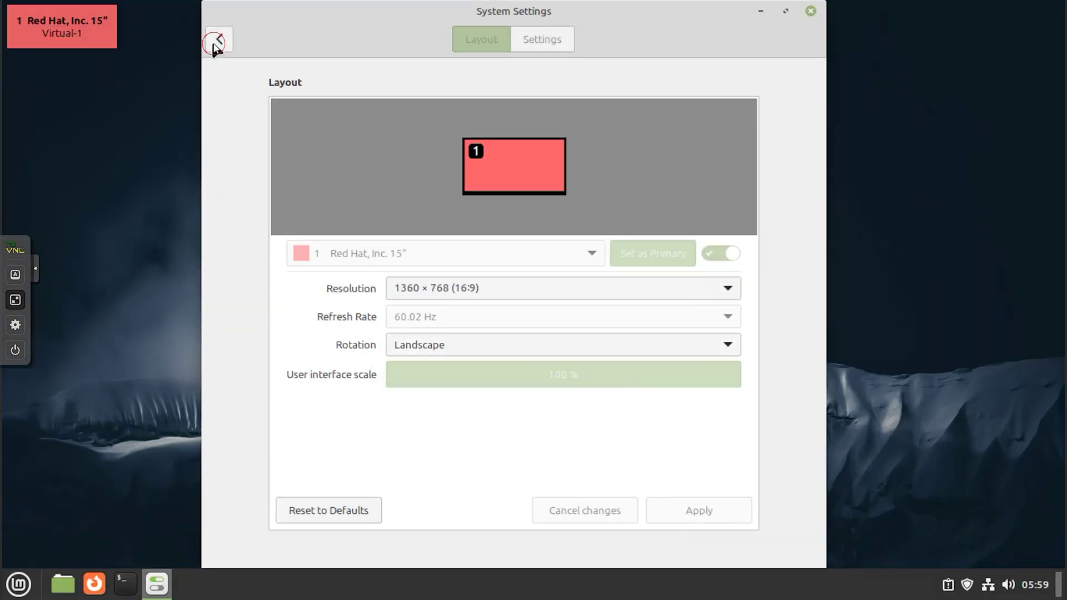
click(214, 43)
- Review the Network Loopback and proxy pages, set proxy method to Manual, and return
click(357, 389)
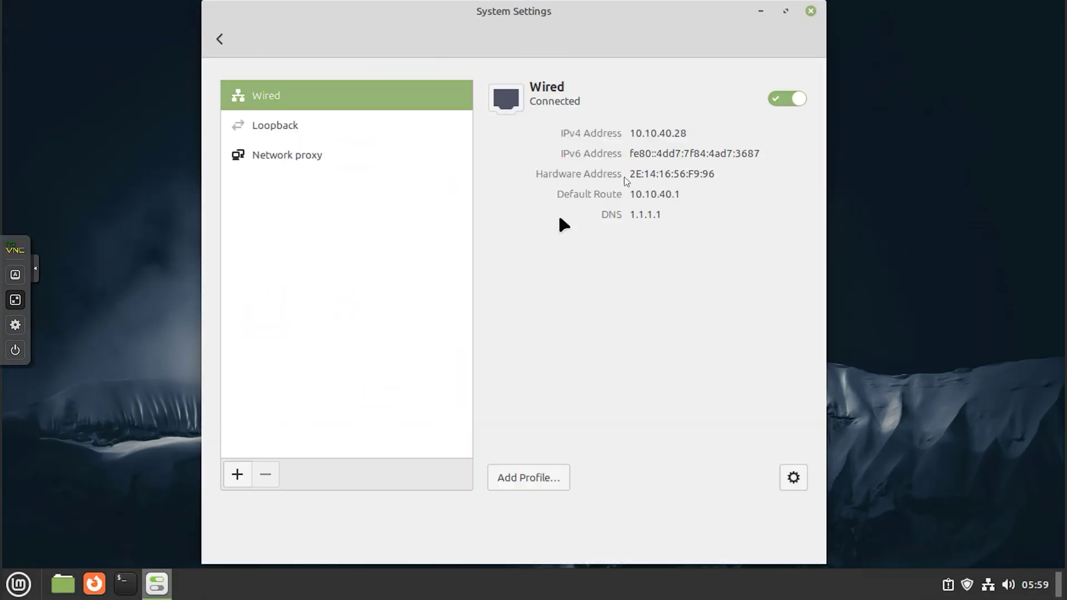
click(348, 127)
click(328, 166)
click(346, 132)
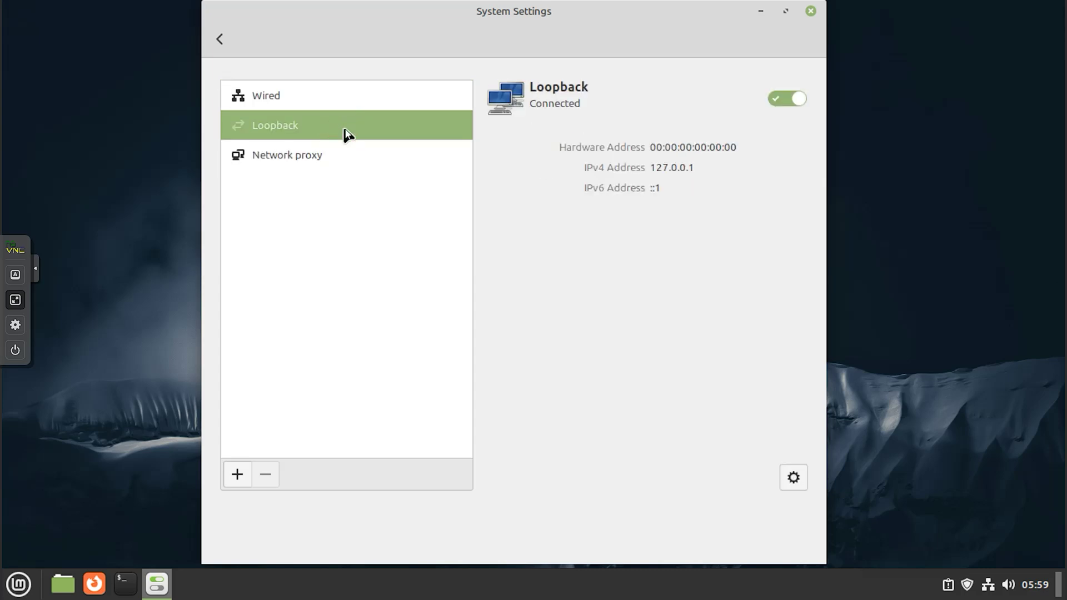
click(346, 152)
click(675, 140)
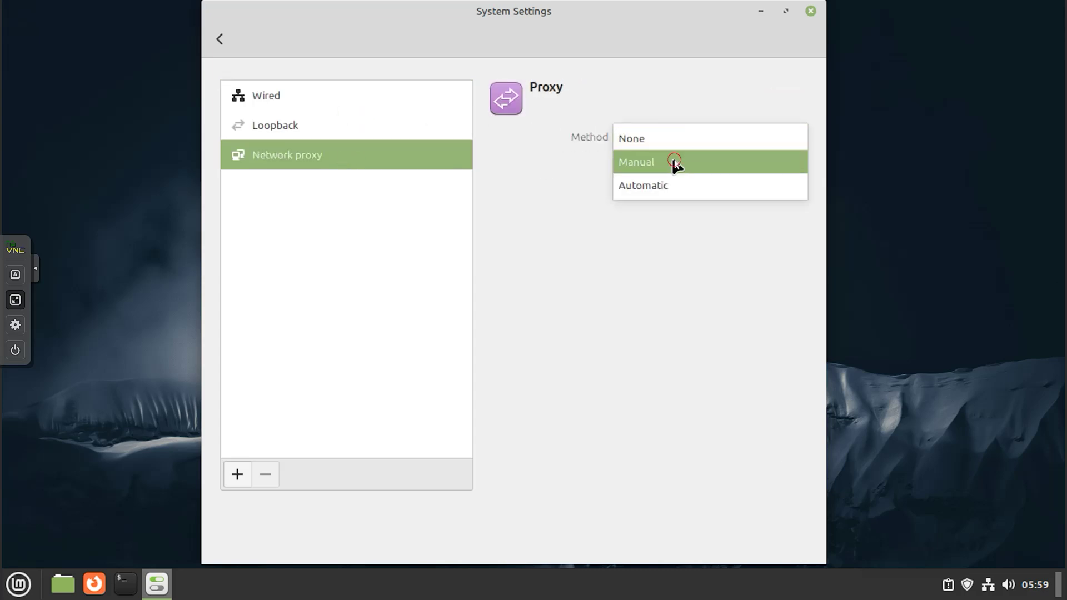
click(676, 162)
click(220, 38)
scroll(591, 350, up, 5)
- Close System Settings and launch a Terminal from the Mint menu
click(811, 11)
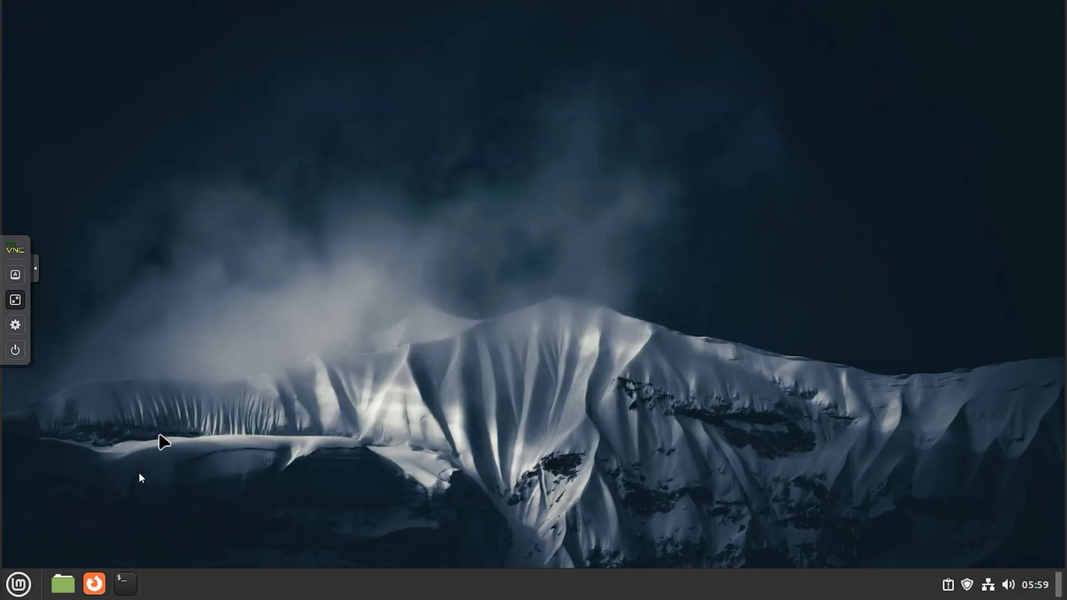
click(19, 583)
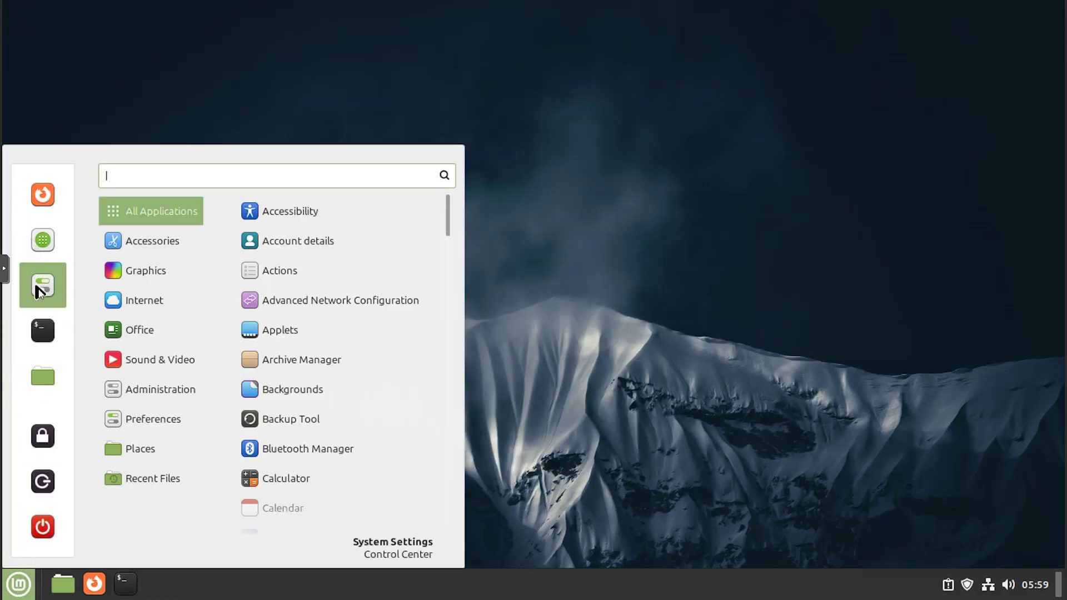
click(44, 331)
- Launch Graphics > Document Scanner, then close the terminal and Document Scanner
click(18, 583)
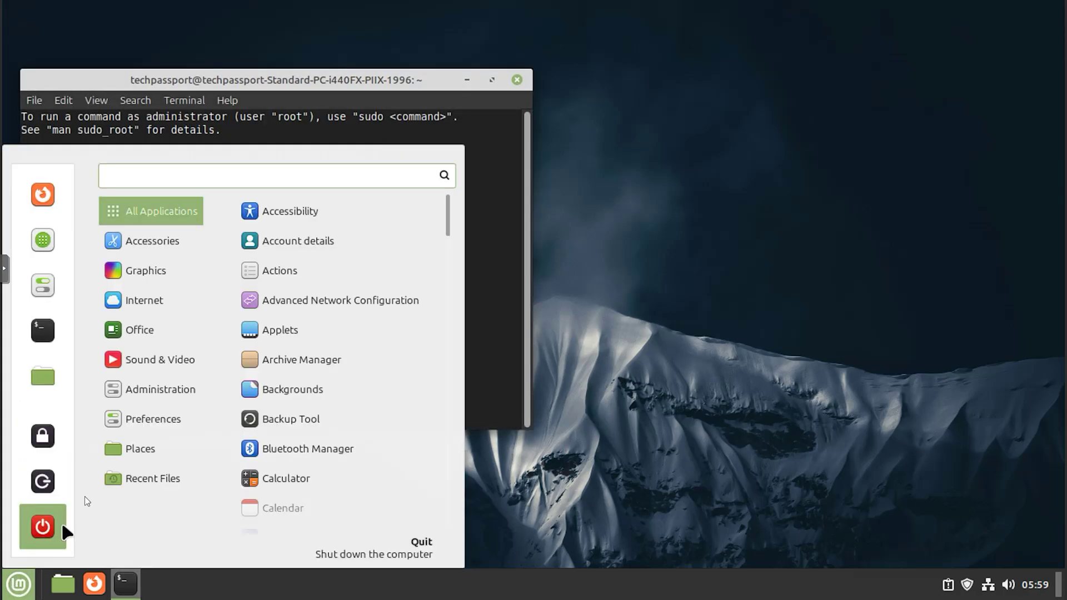
mouse_move(171, 269)
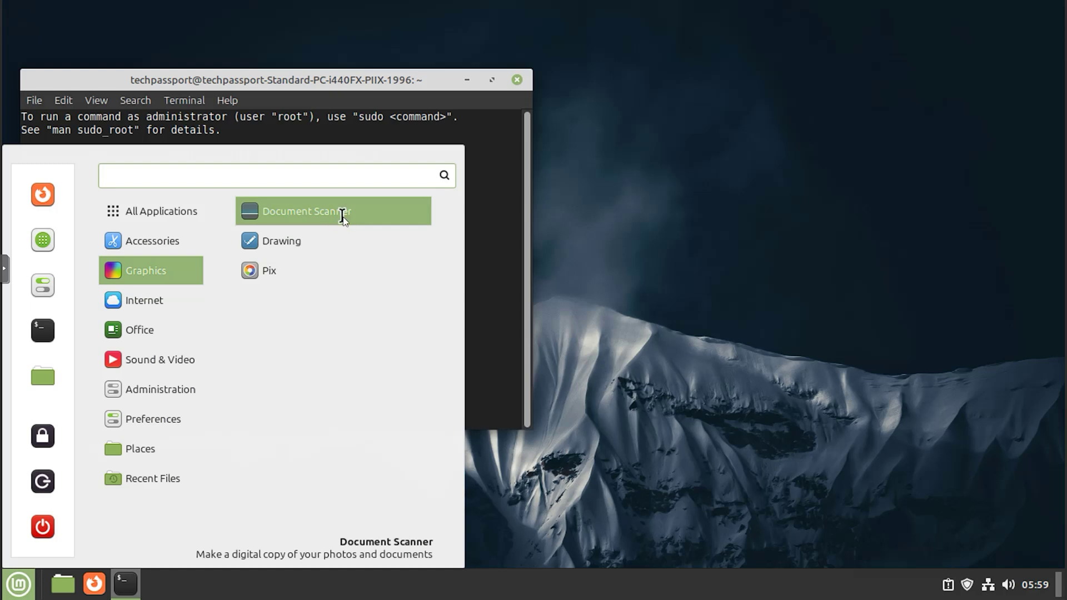
click(342, 215)
click(517, 79)
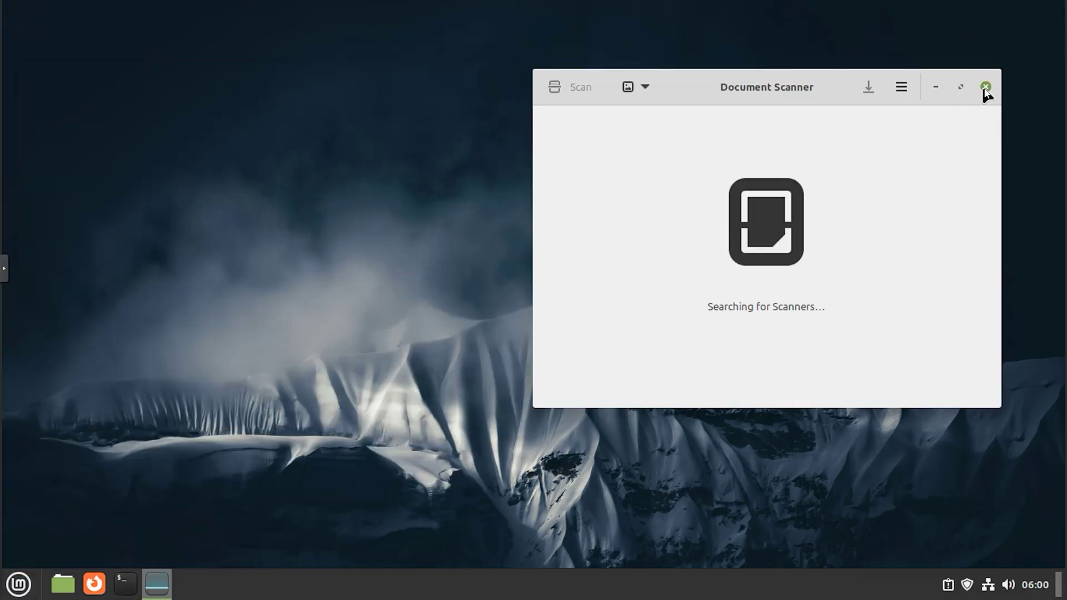
click(5, 594)
mouse_move(166, 306)
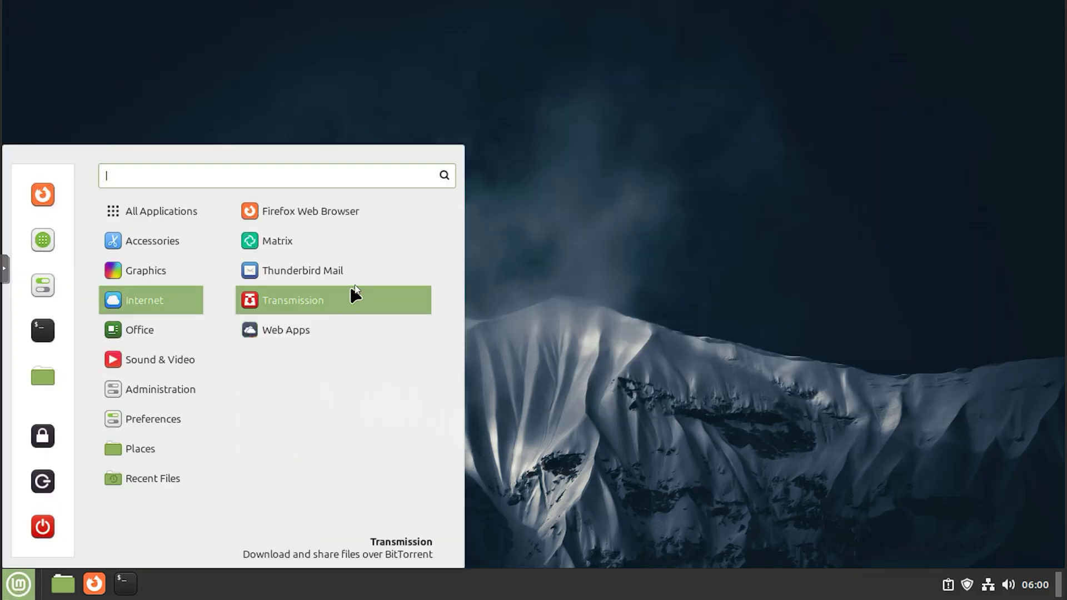
- Browse the Internet, Office, Sound & Video, Administration, Preferences and Accessories menus, then launch Transmission
mouse_move(171, 330)
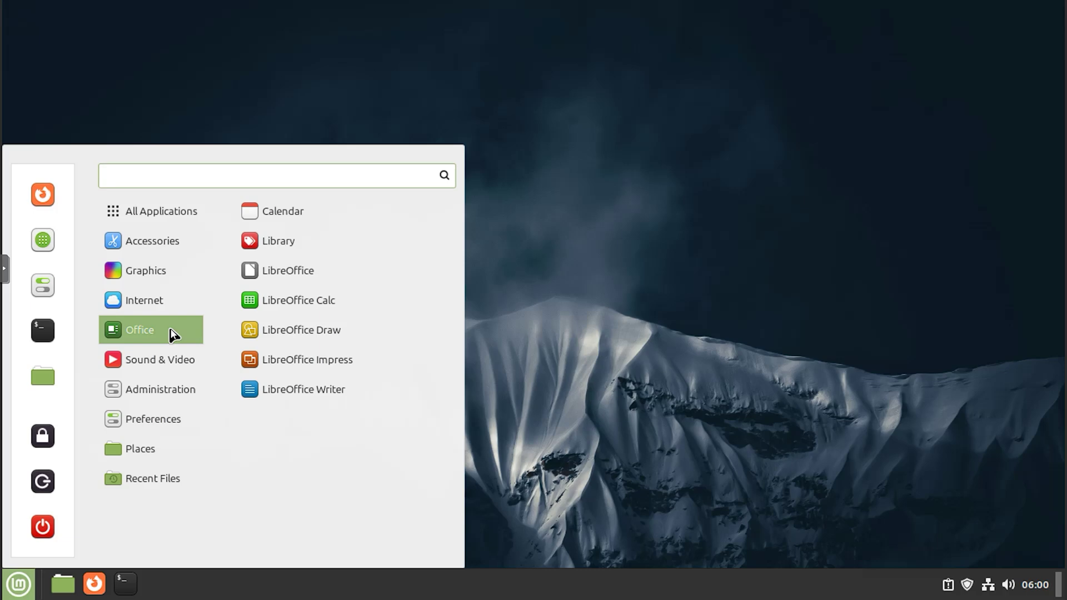
mouse_move(173, 367)
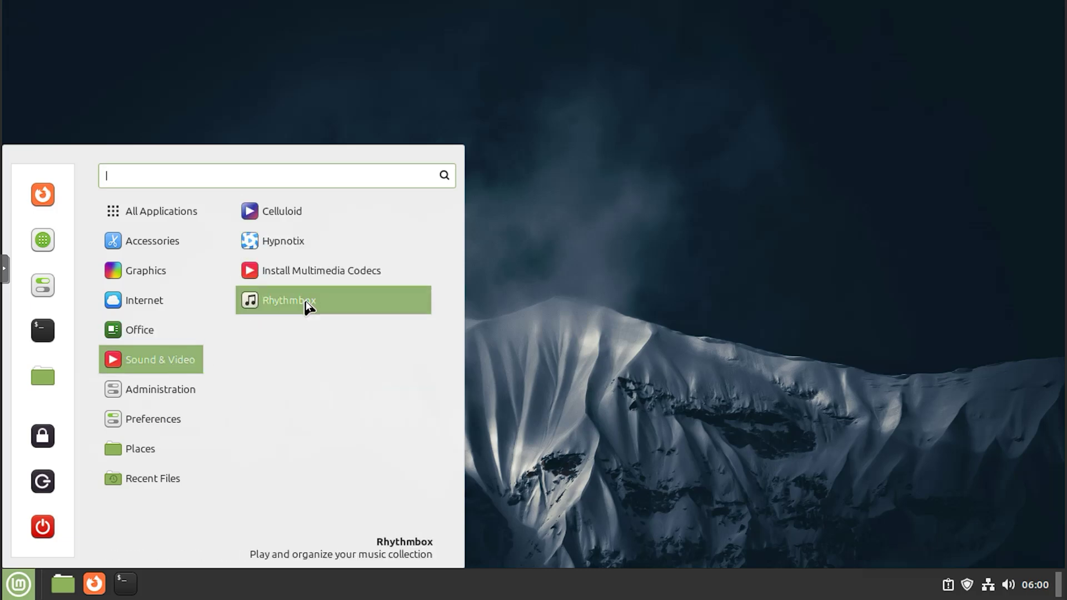
mouse_move(186, 395)
scroll(294, 461, down, 1)
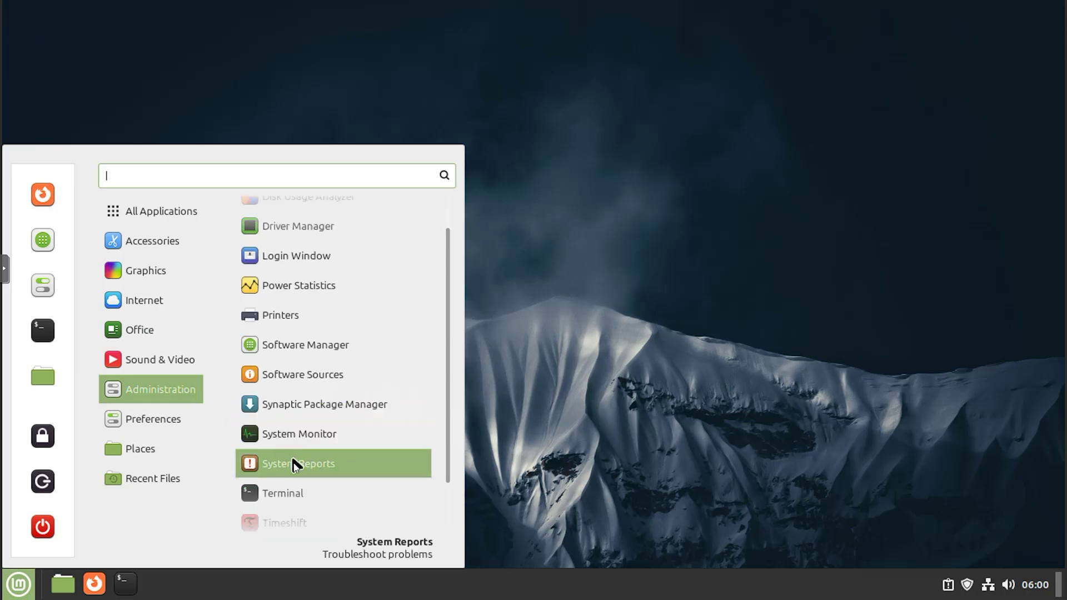
scroll(302, 515, down, 2)
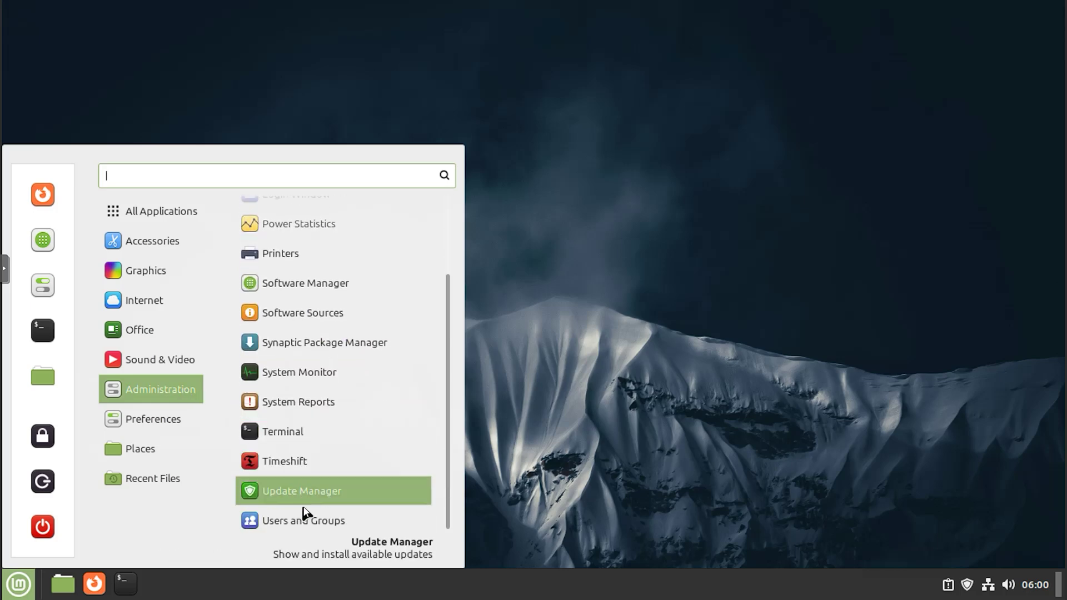
scroll(328, 190, up, 4)
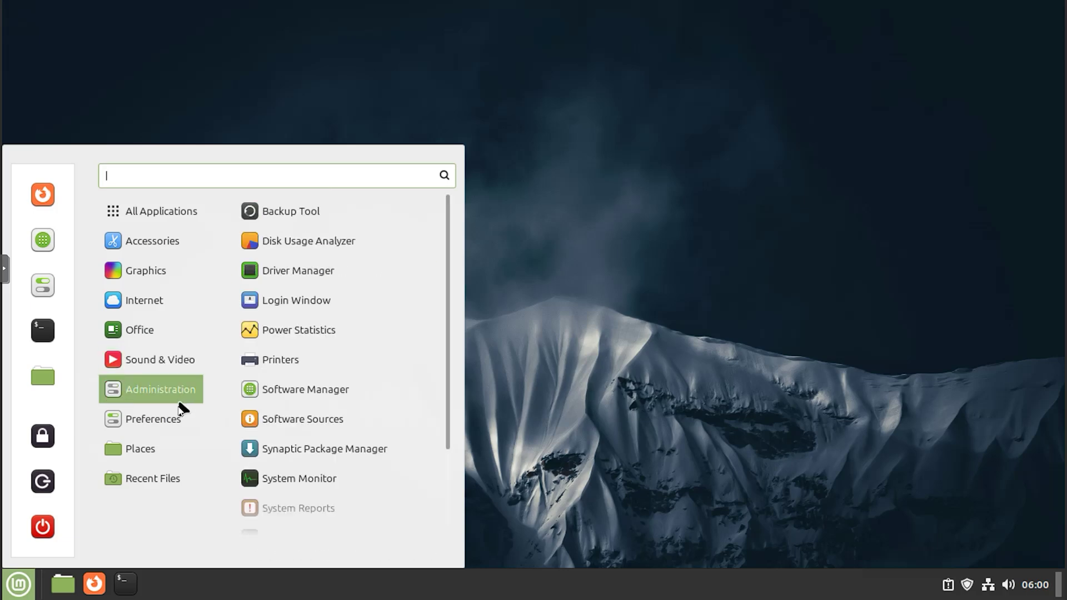
mouse_move(174, 428)
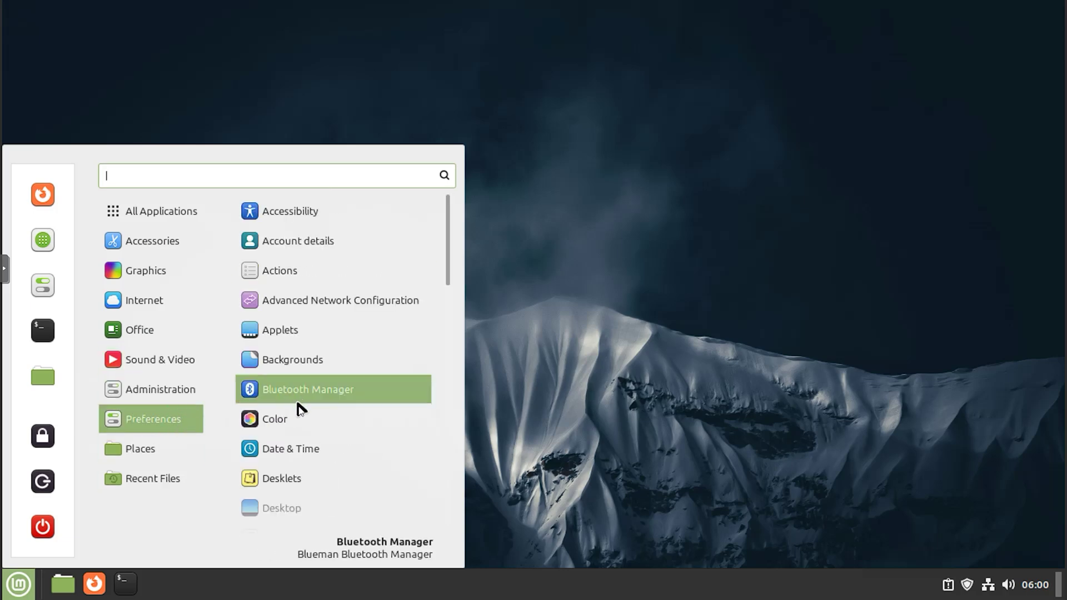
scroll(326, 486, down, 5)
scroll(329, 487, down, 10)
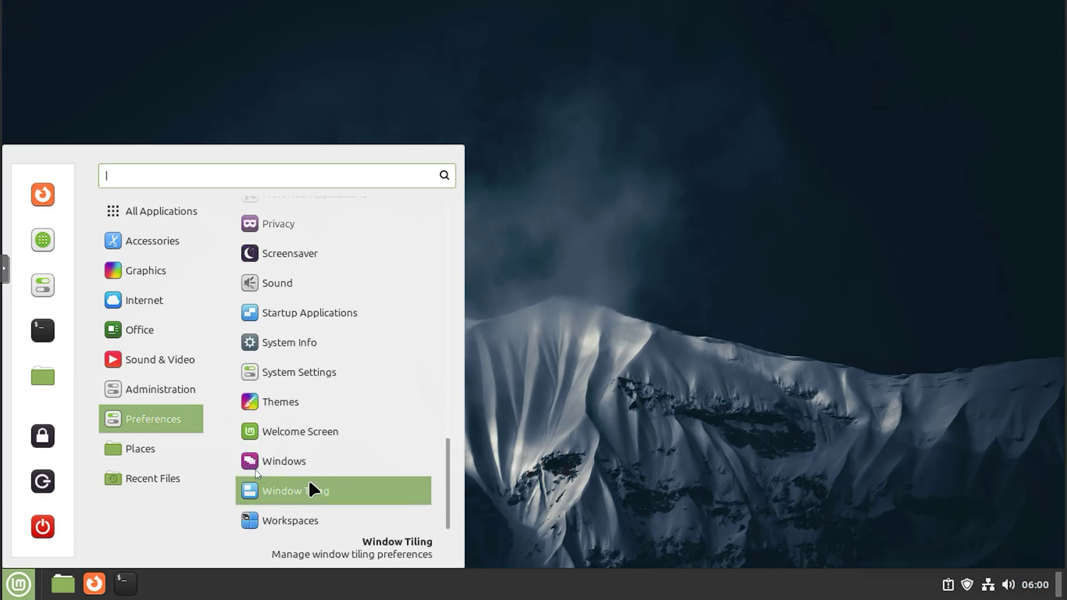
mouse_move(176, 251)
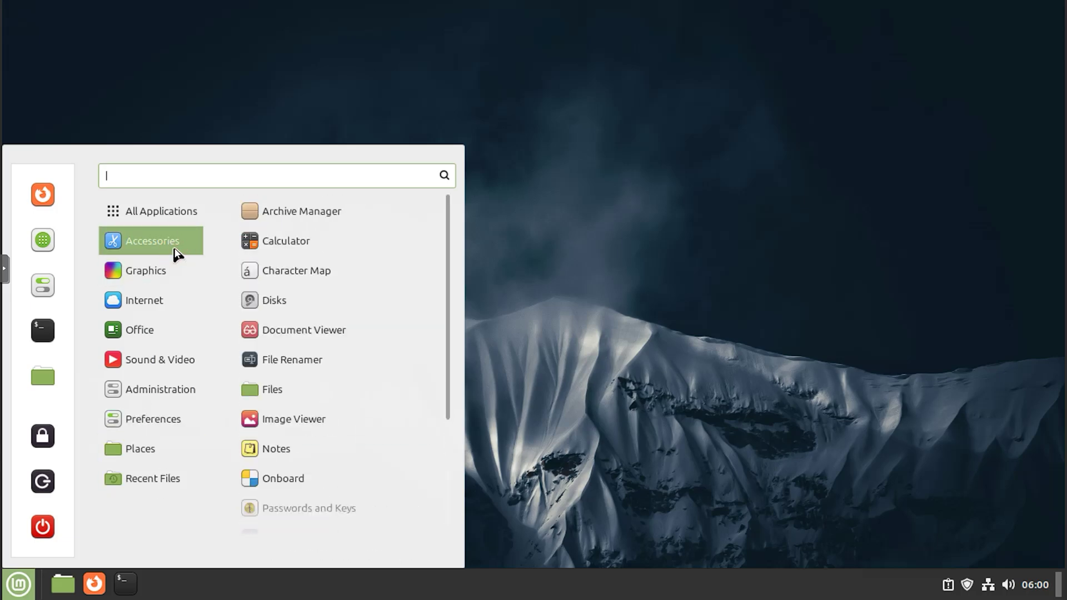
scroll(336, 496, down, 3)
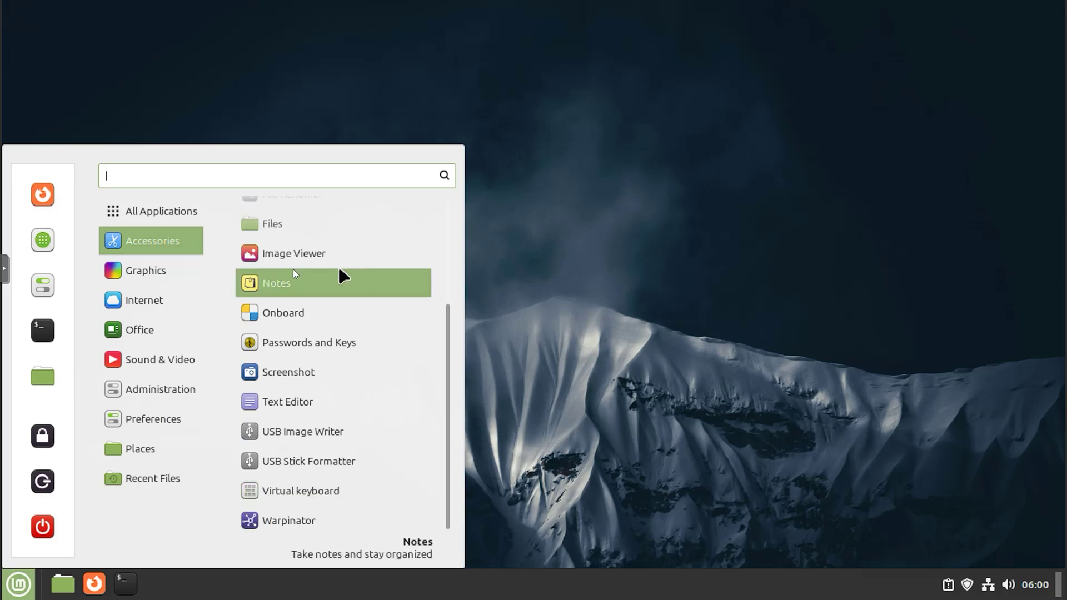
click(319, 308)
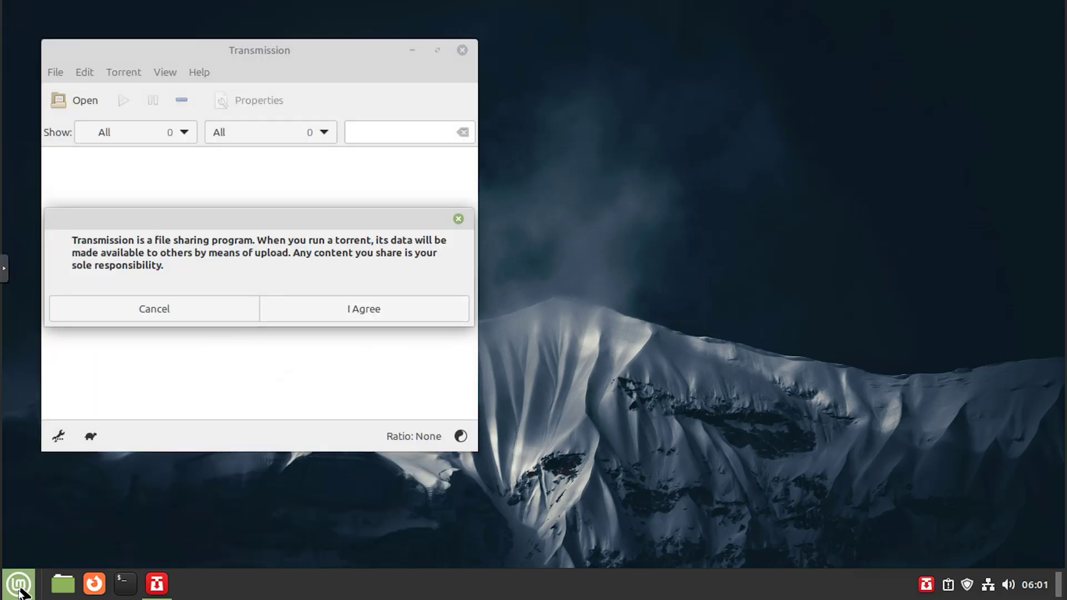
- Launch System Monitor, show its Resources graphs, and move the window right
click(18, 583)
mouse_move(151, 389)
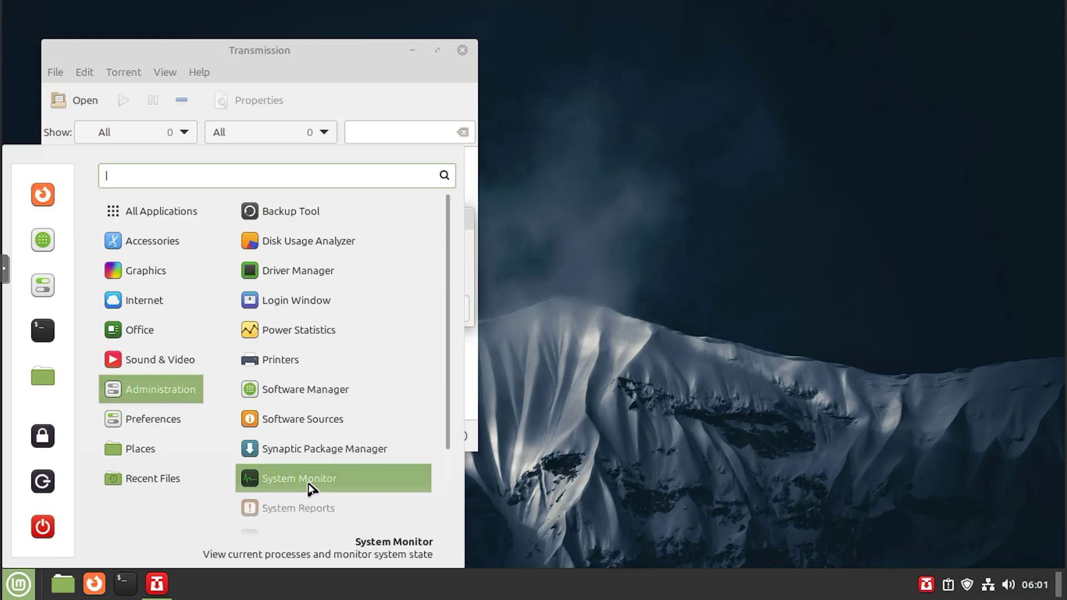
click(308, 480)
click(273, 62)
drag(462, 56, 878, 149)
- Accept and close Transmission, then view System Monitor's File Systems tab and return to Resources
click(336, 294)
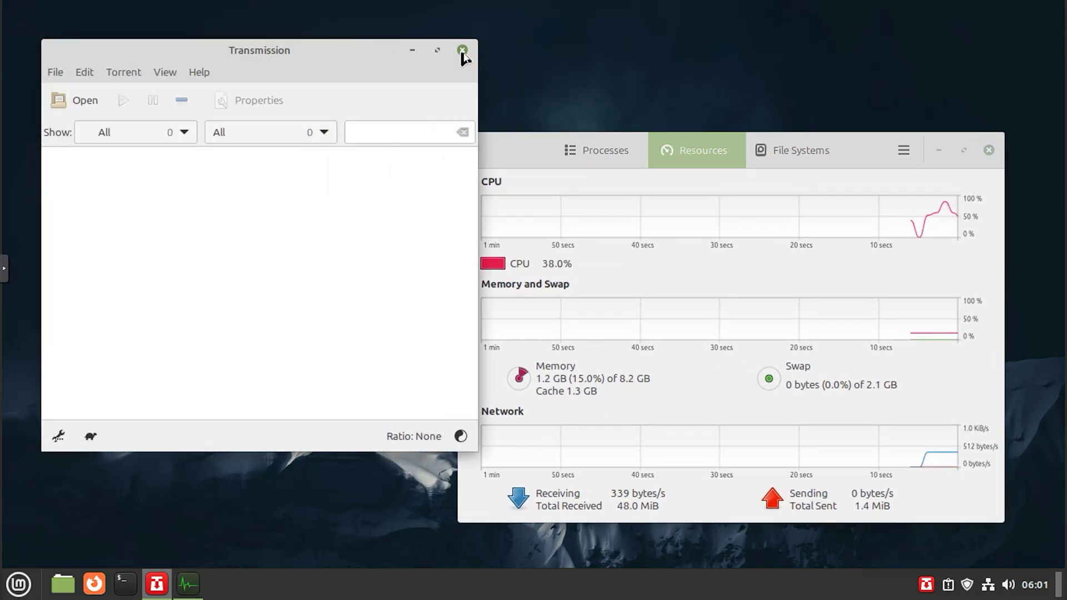
click(461, 50)
drag(492, 162, 350, 154)
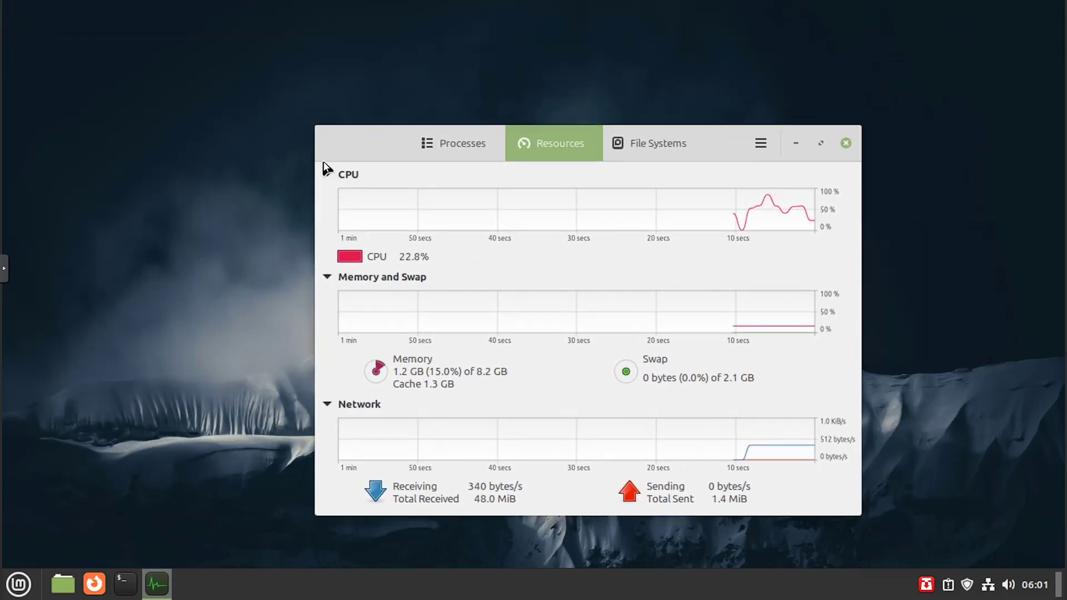
click(664, 143)
click(575, 145)
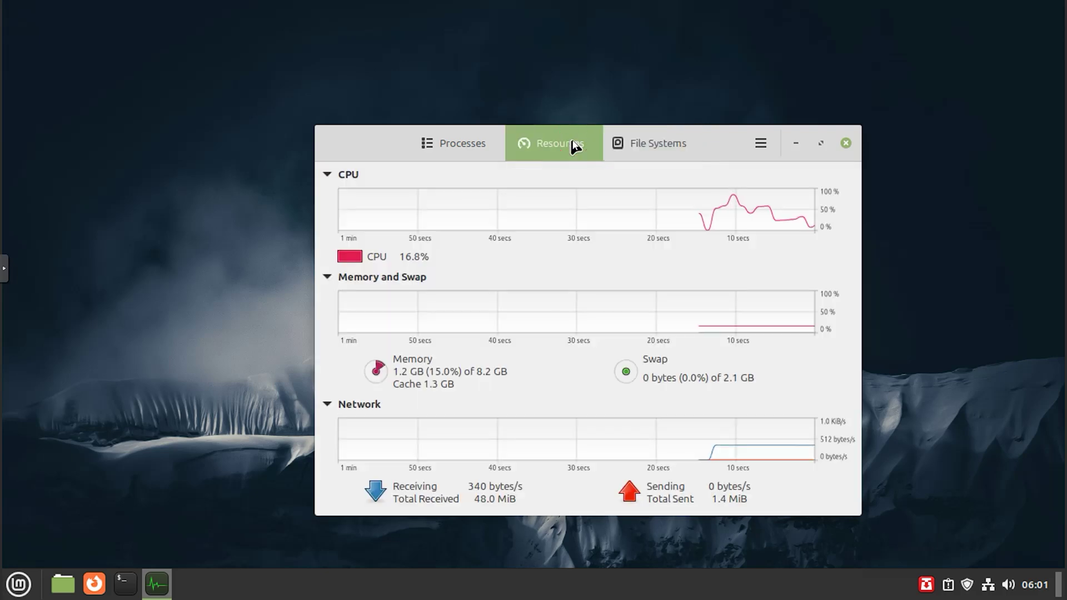
- Close System Monitor and check the calendar, volume and network panel applets
click(845, 143)
click(19, 580)
click(864, 591)
click(1040, 593)
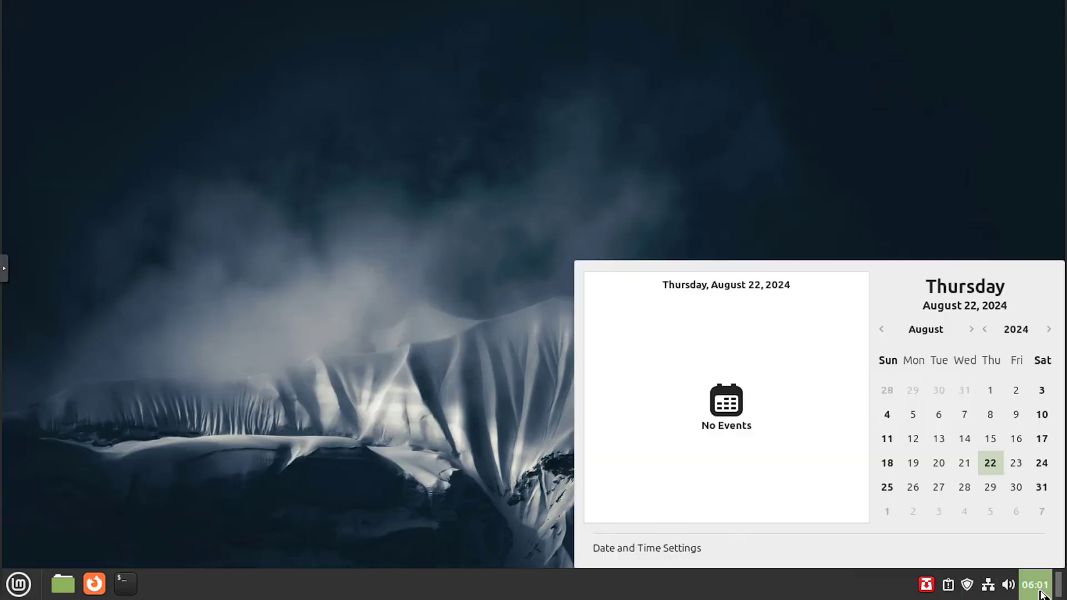
click(1011, 593)
click(1013, 594)
click(987, 590)
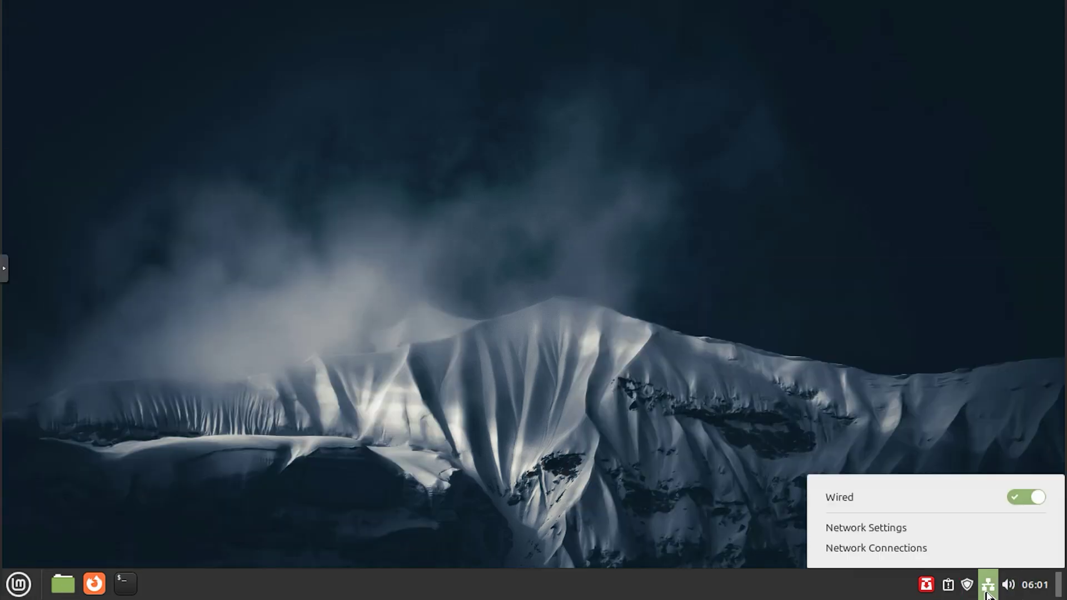
- Check Update Manager and System Reports, quit the reports tray item, and close both windows
click(967, 590)
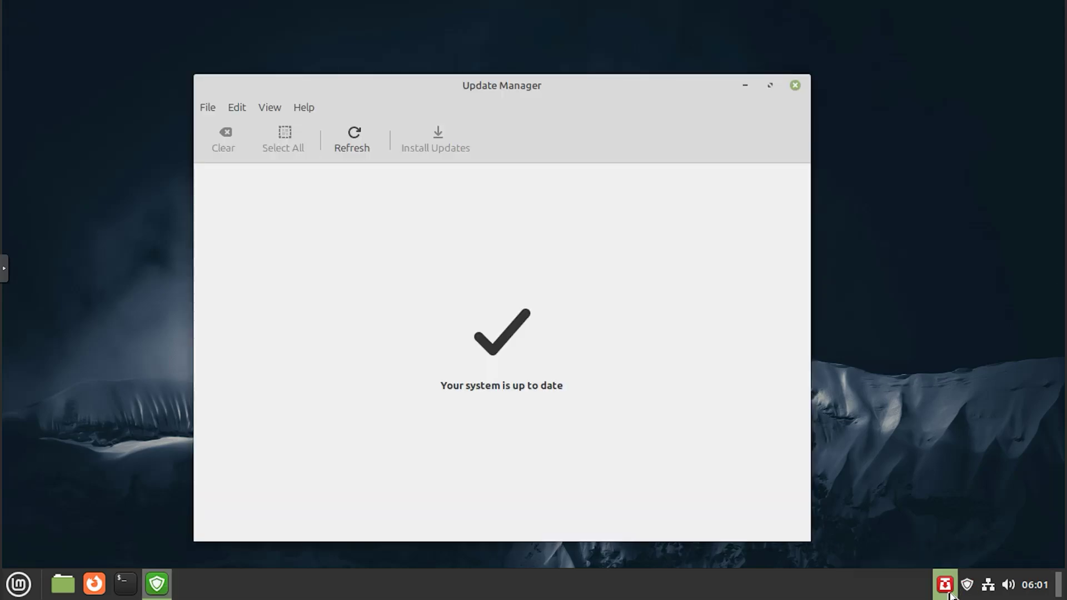
click(944, 585)
right_click(944, 584)
click(911, 554)
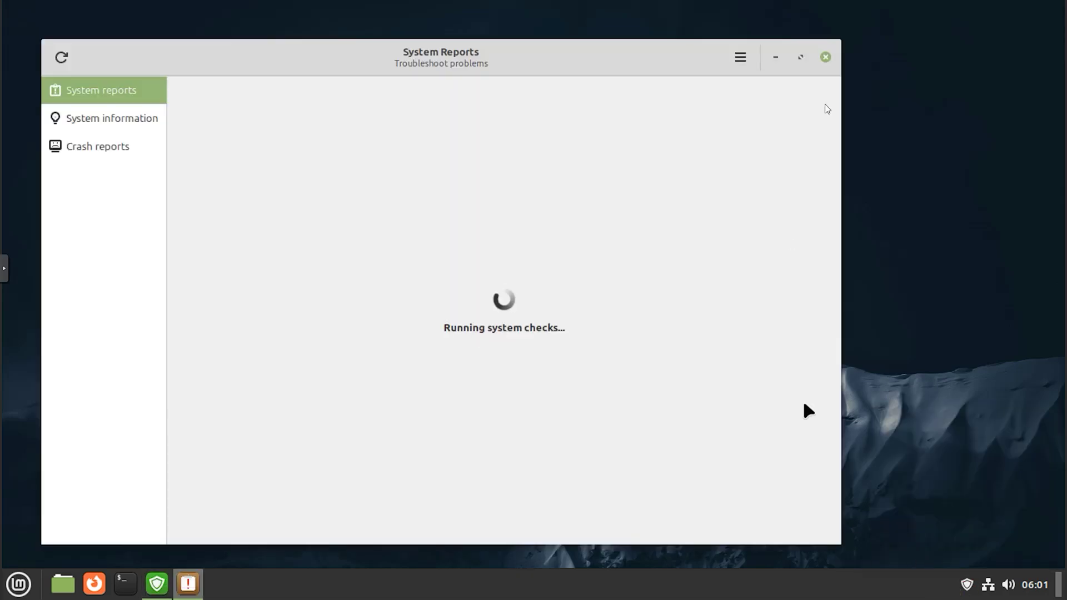
click(825, 58)
click(795, 86)
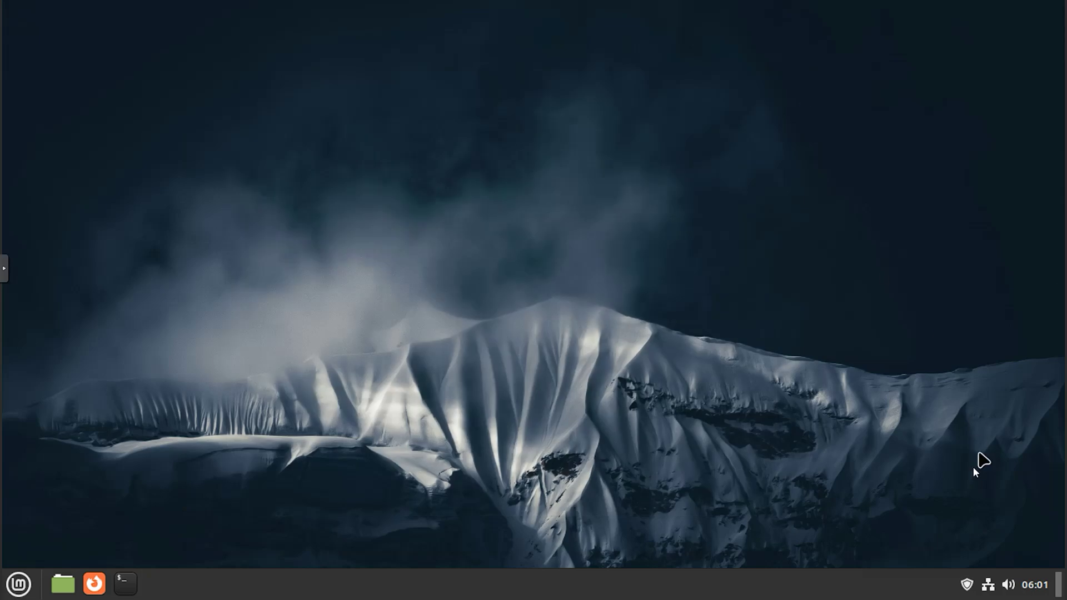
- Shut the system down from the Mint menu's Quit option
click(18, 584)
click(40, 524)
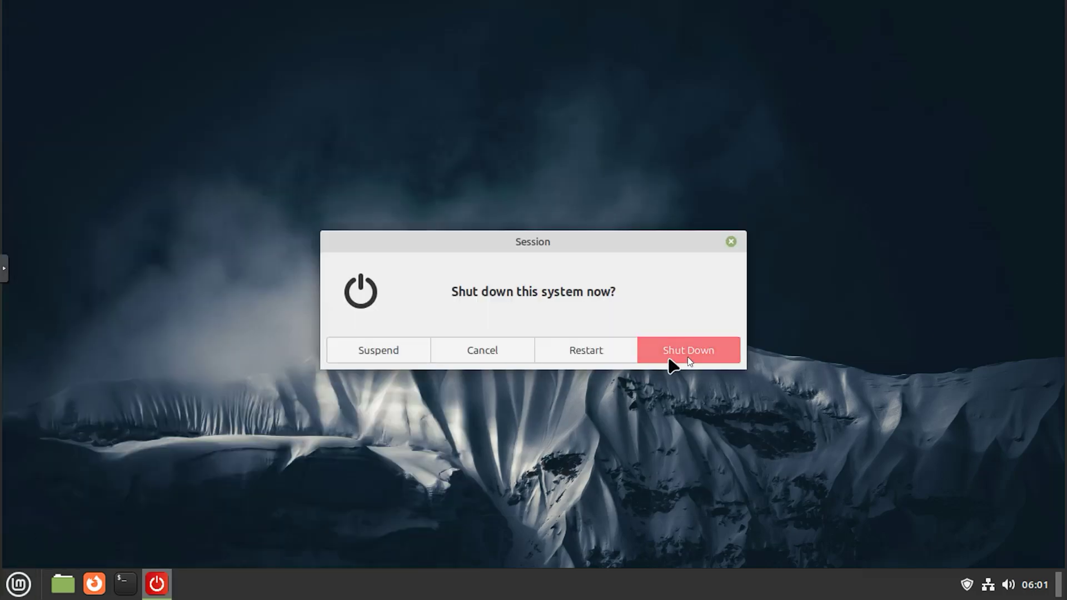
click(687, 358)
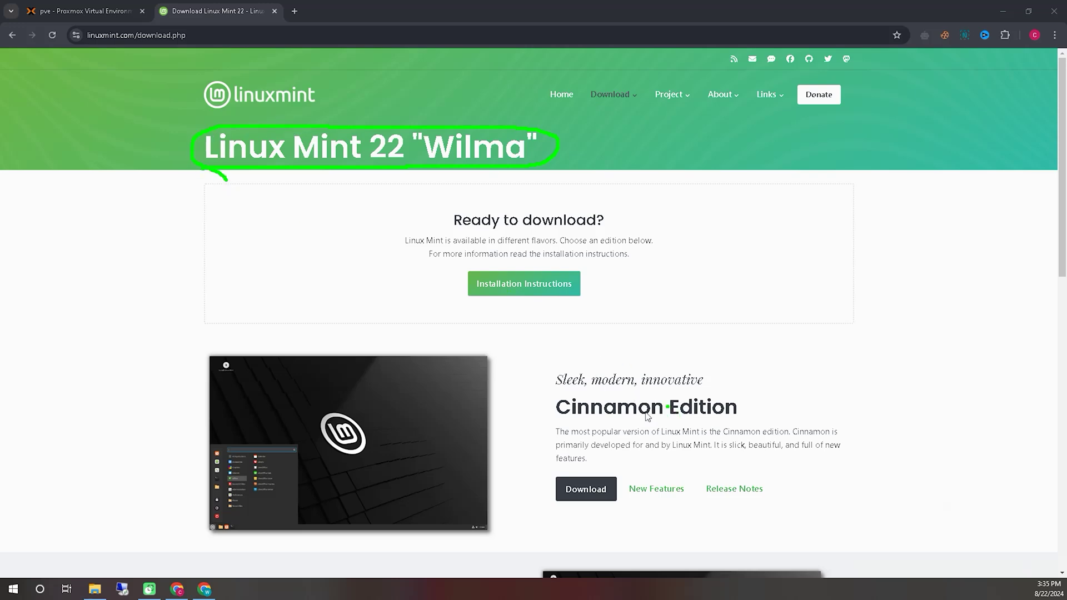
- Highlight the Cinnamon Edition download option, clear the annotations, and open its download page
mouse_move(767, 411)
mouse_down()
mouse_move(566, 357)
mouse_move(546, 430)
mouse_up()
drag(595, 472, 538, 502)
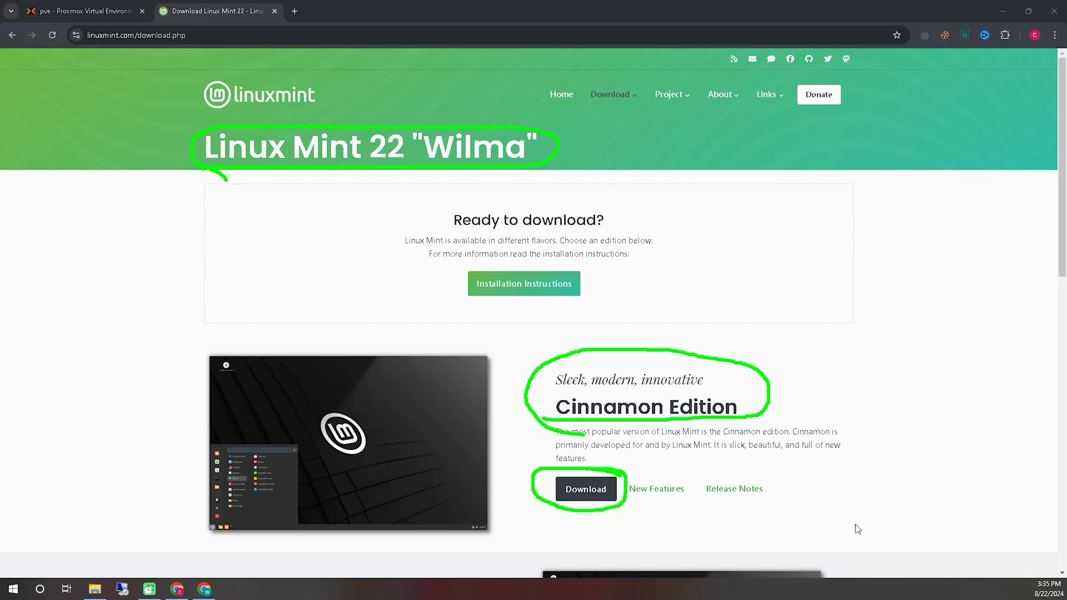
click(949, 571)
click(586, 489)
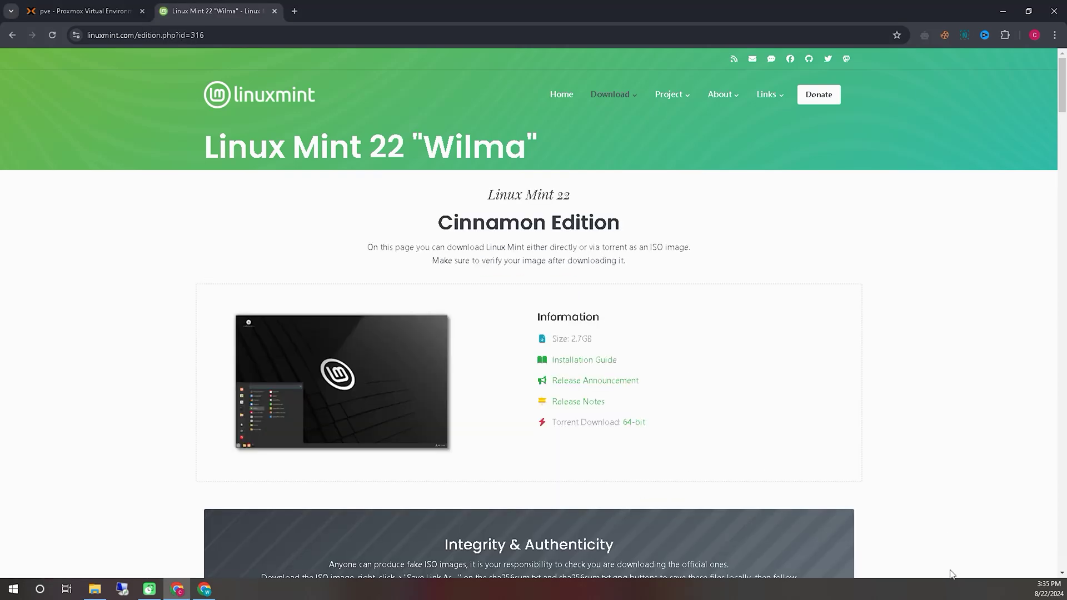
- Scroll down to the Location/Mirror table and circle the World, Canada and USA mirrors
scroll(903, 463, down, 9)
scroll(904, 467, down, 3)
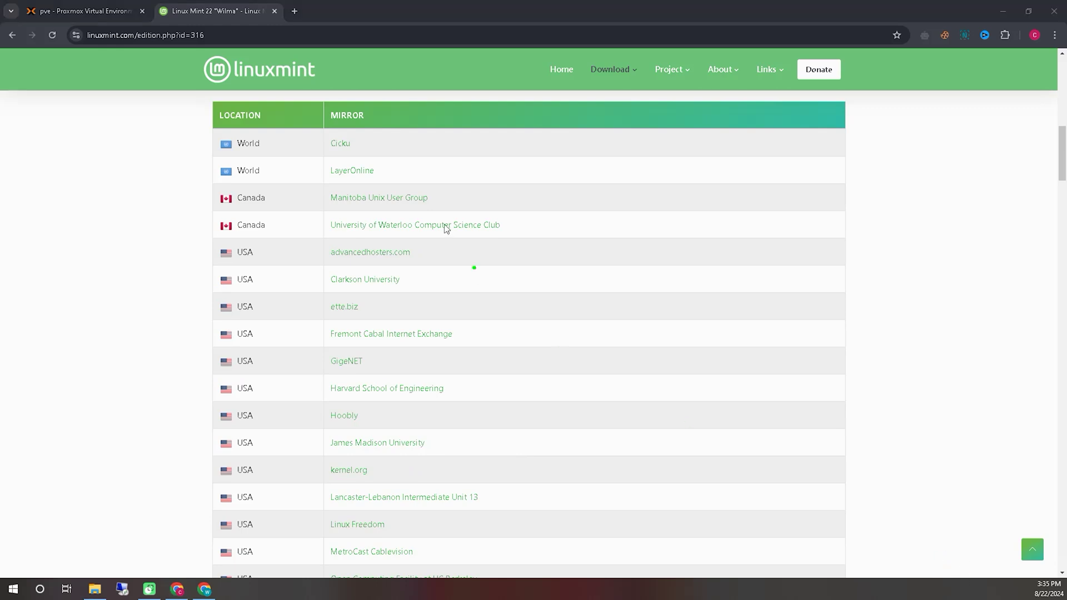
mouse_move(179, 160)
mouse_down()
mouse_move(231, 402)
mouse_move(418, 168)
mouse_up()
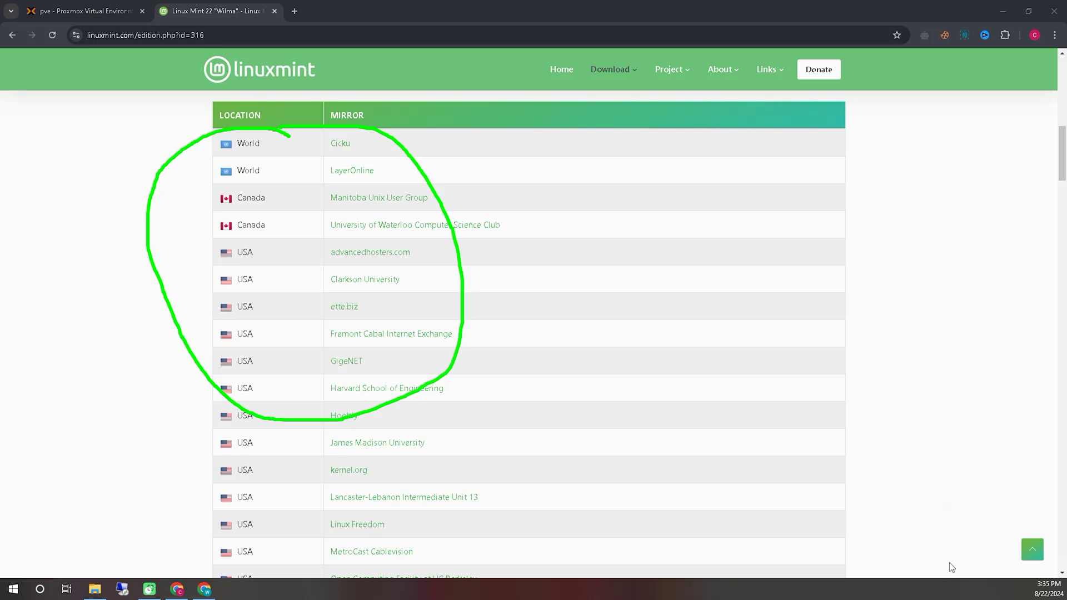
- Start the 2.70 GB linuxmint-22-cinnamon-64bit.iso download from the Cicku mirror in IDM
click(342, 144)
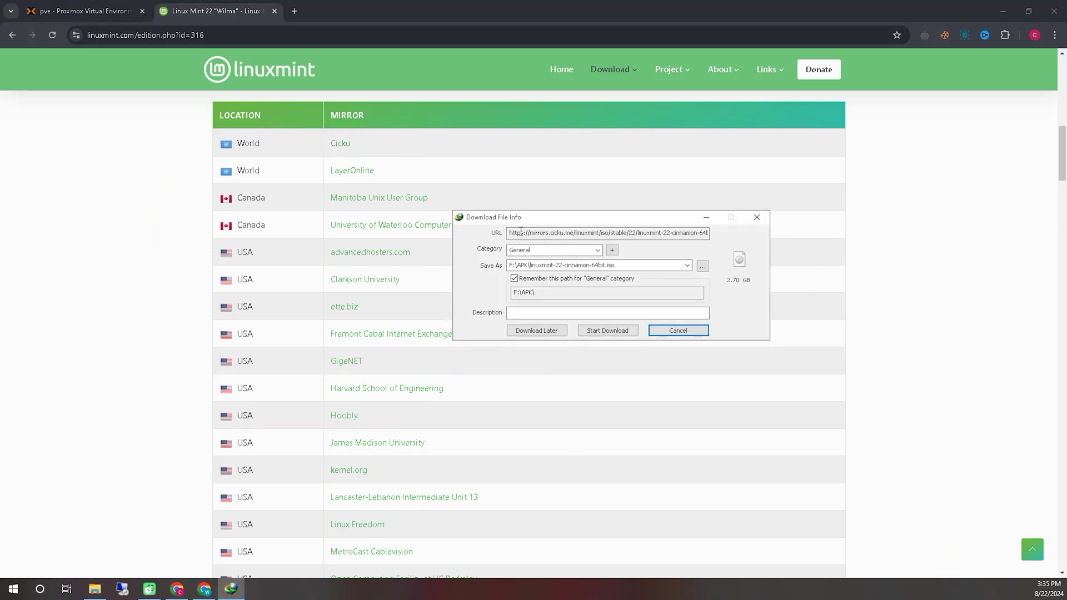
click(954, 568)
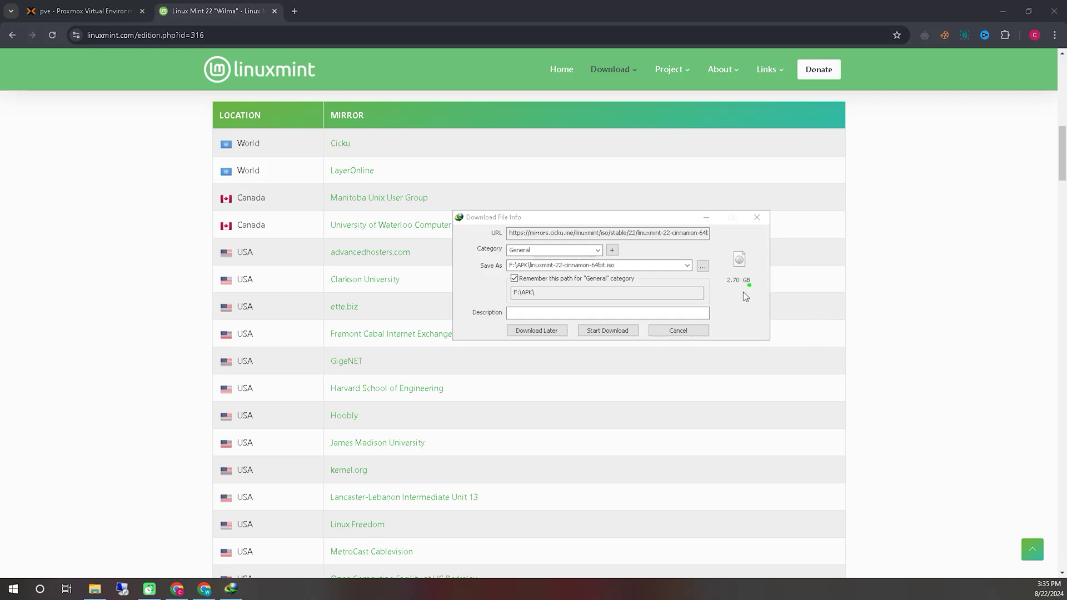
click(538, 350)
drag(648, 322, 581, 351)
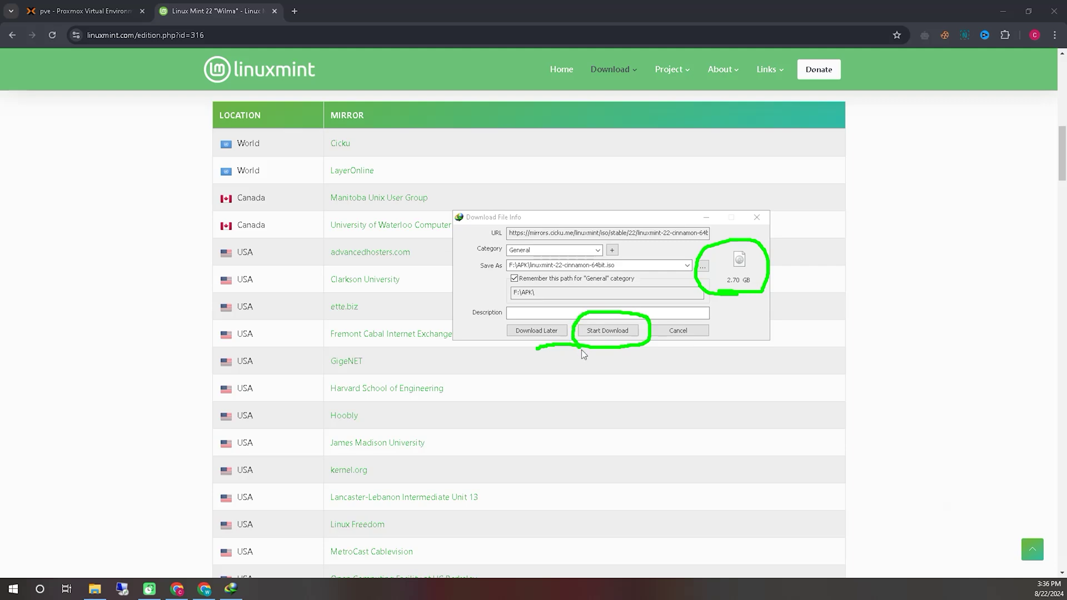
- Cancel the IDM download and return to the Proxmox tab listing the ISO
click(953, 569)
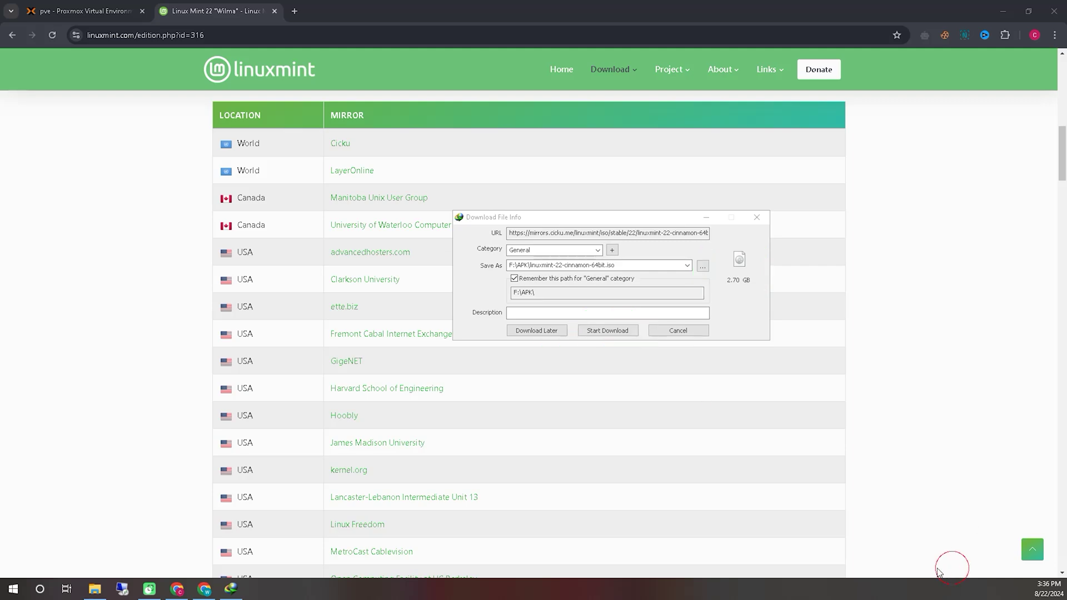
click(688, 332)
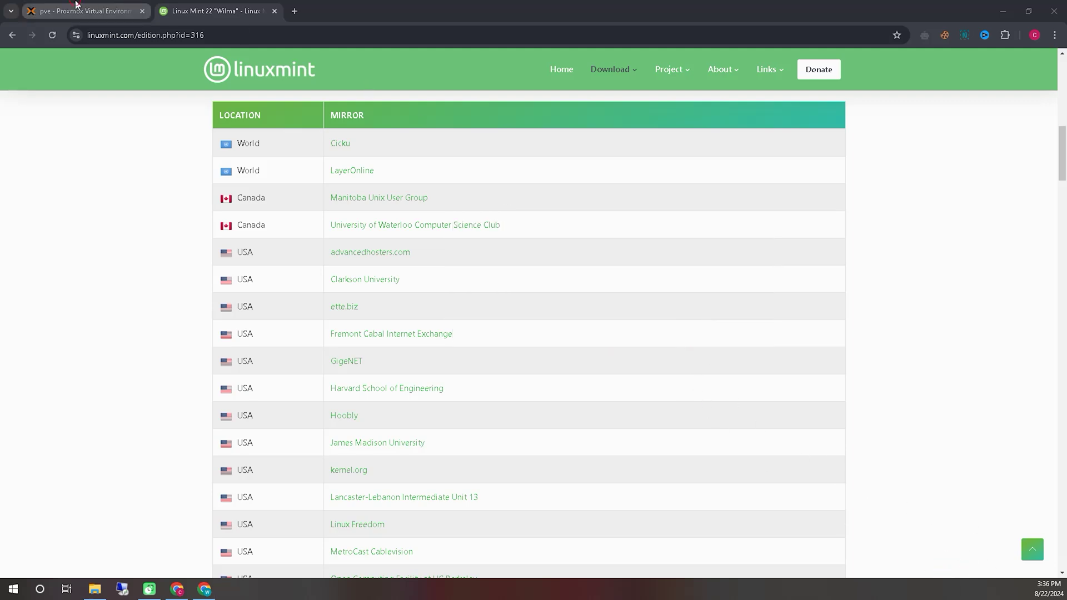
click(78, 10)
click(944, 571)
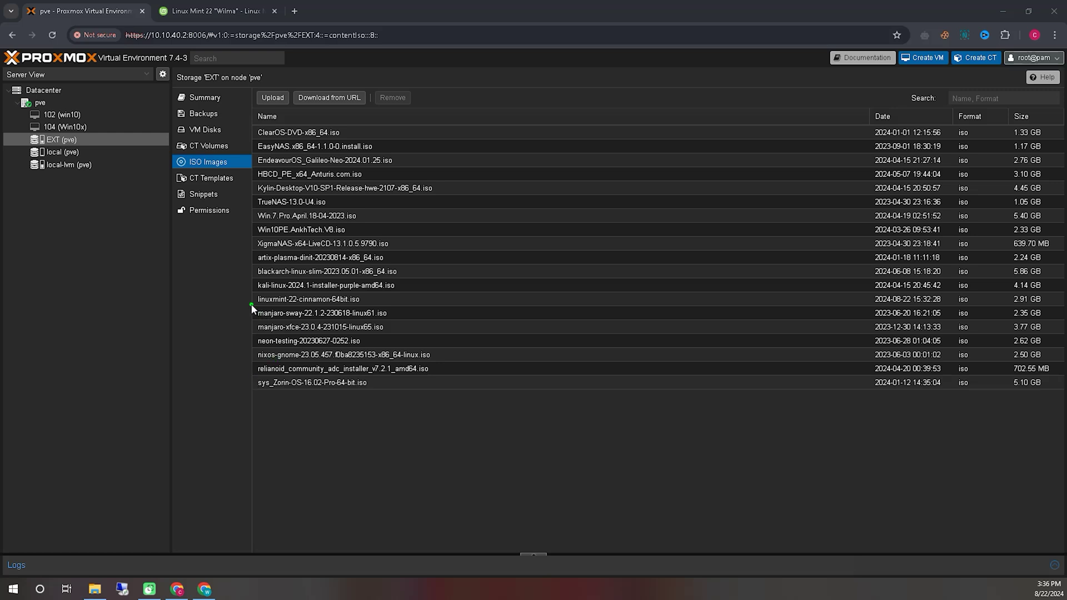
- Highlight linuxmint-22-cinnamon-64bit.iso in EXT ISO Images, then launch the Create VM wizard
mouse_move(248, 305)
mouse_down()
mouse_move(375, 308)
mouse_move(322, 291)
mouse_move(261, 291)
mouse_move(258, 309)
mouse_up()
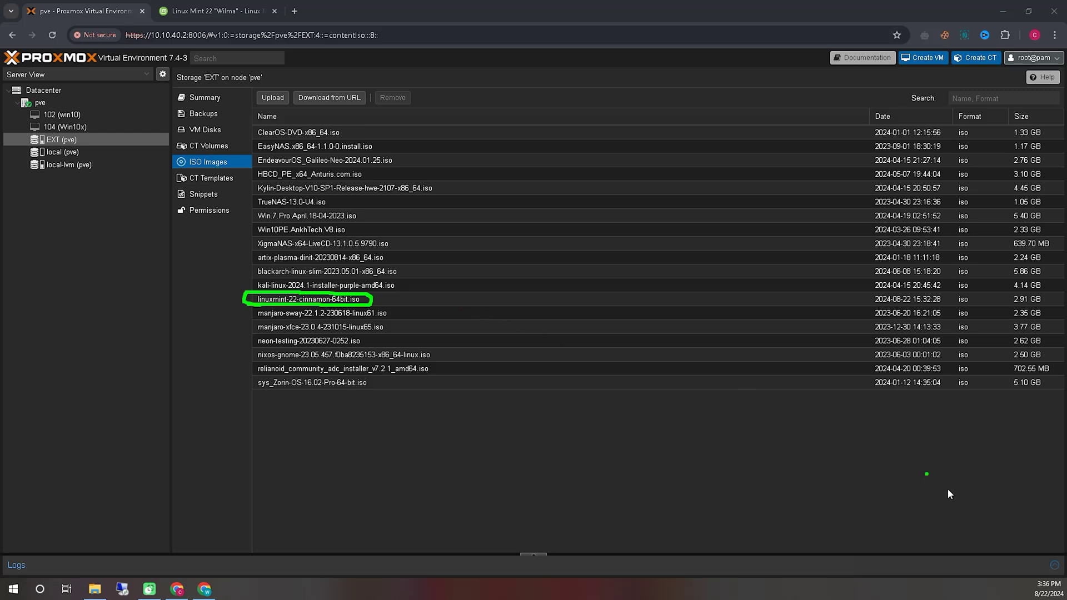
click(949, 569)
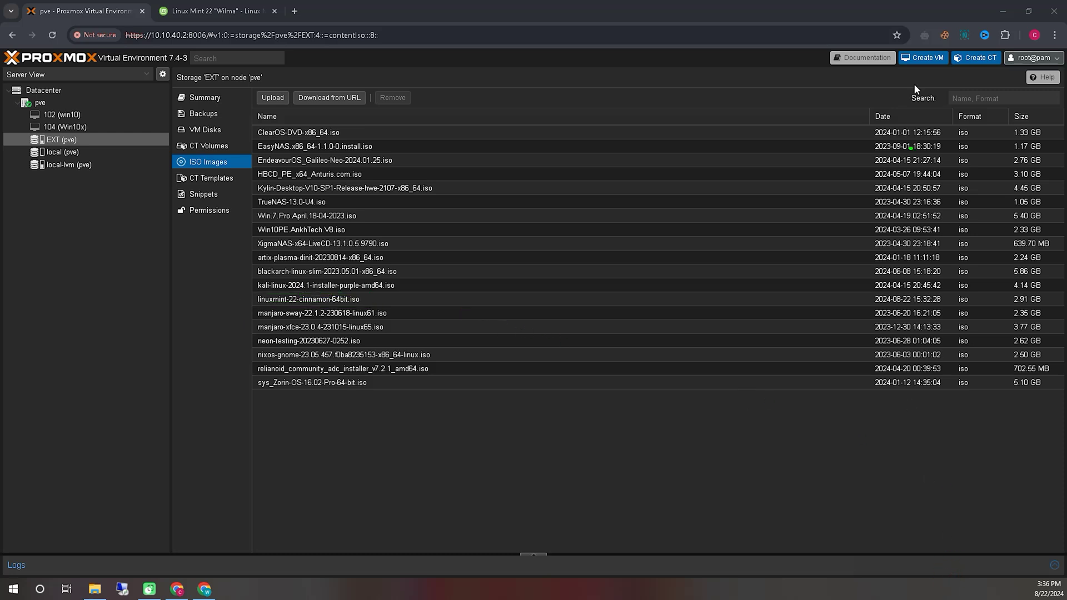
mouse_move(904, 76)
mouse_down()
mouse_move(959, 58)
mouse_move(916, 91)
mouse_up()
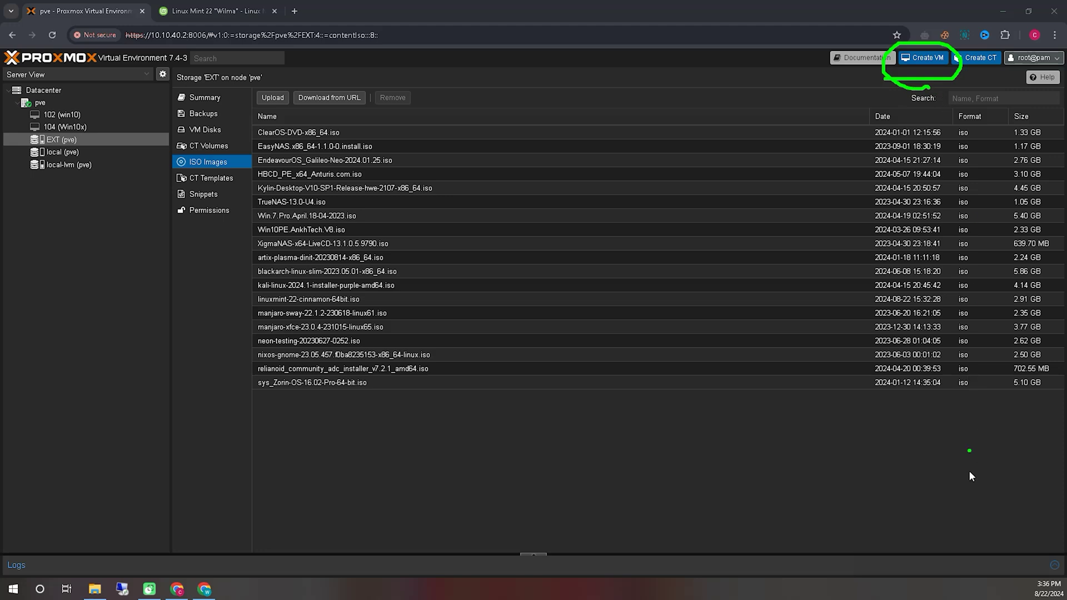
click(957, 565)
click(922, 57)
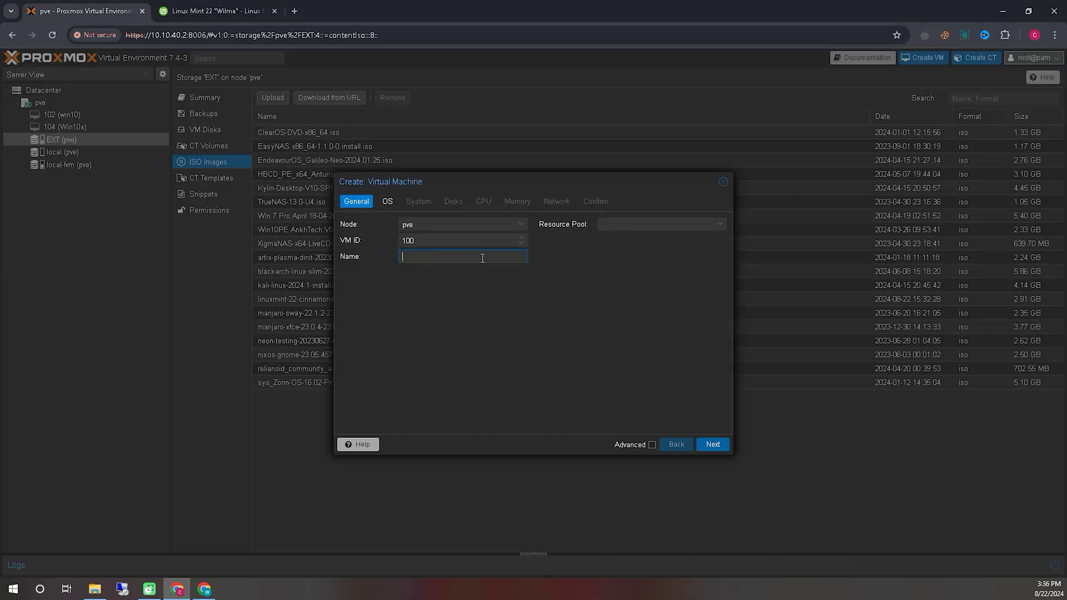
- Name the VM linuxmint-22 and select linuxmint-22-cinnamon-64bit.iso as its OS image
text(linuxmint-22)
click(714, 445)
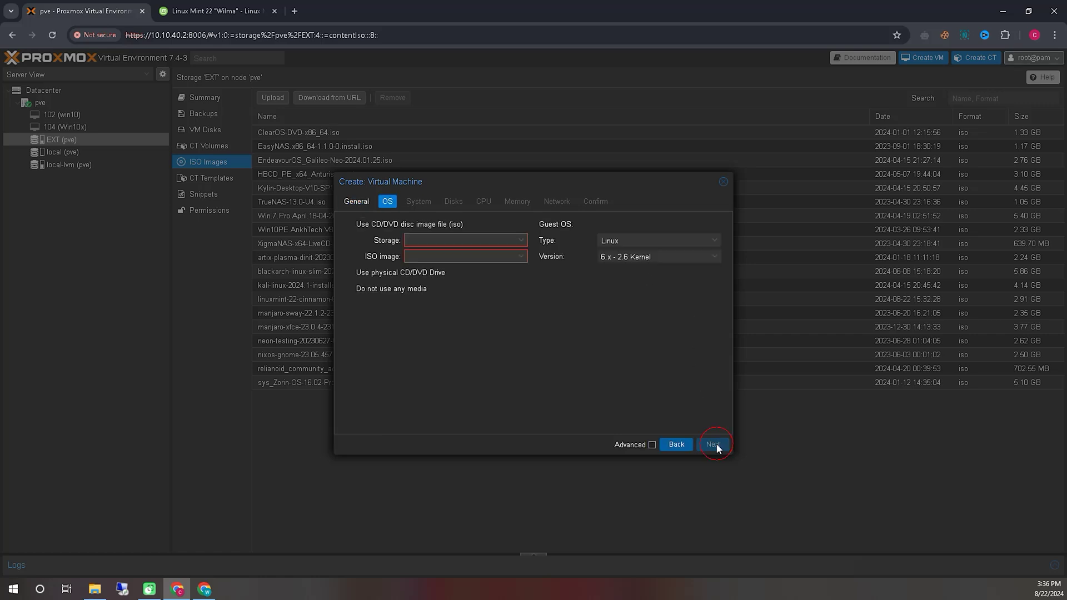
click(516, 259)
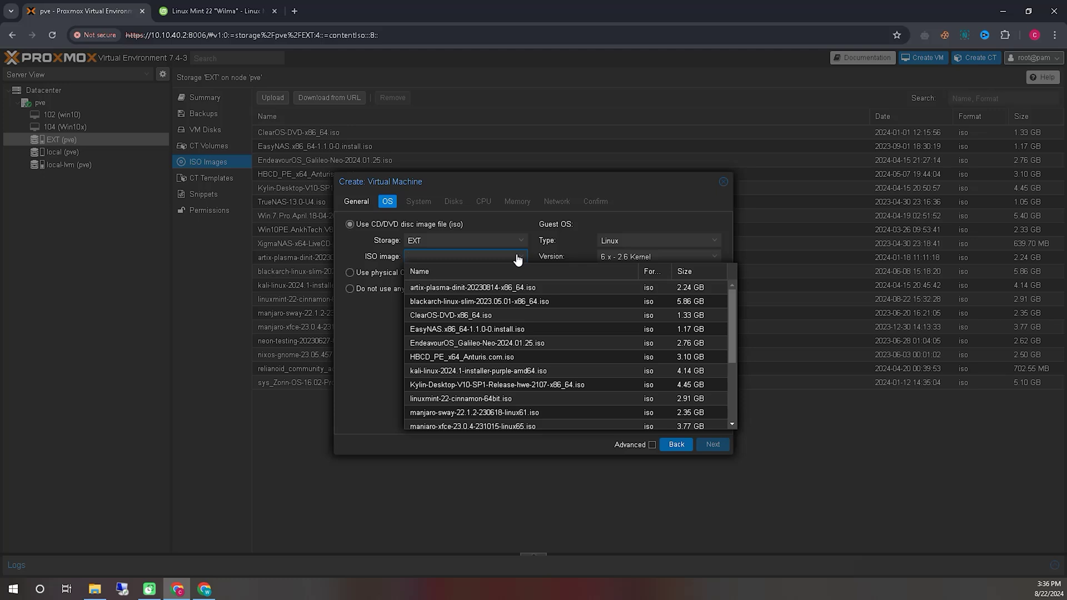
text(linuxmint-22)
click(495, 288)
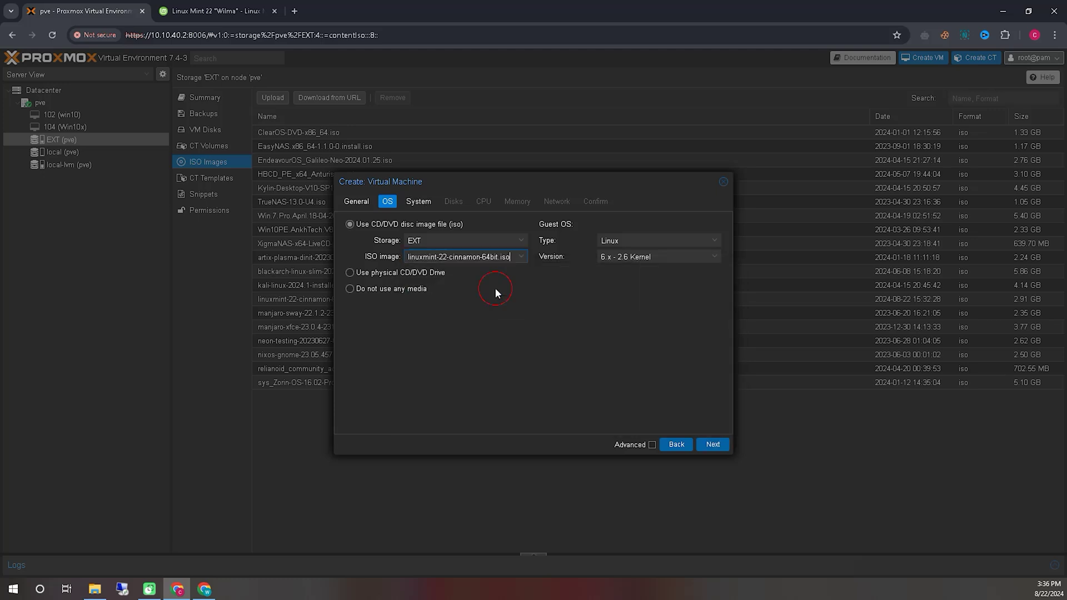
- Accept the default System, 32 GiB Disk and 1-core CPU settings
click(712, 444)
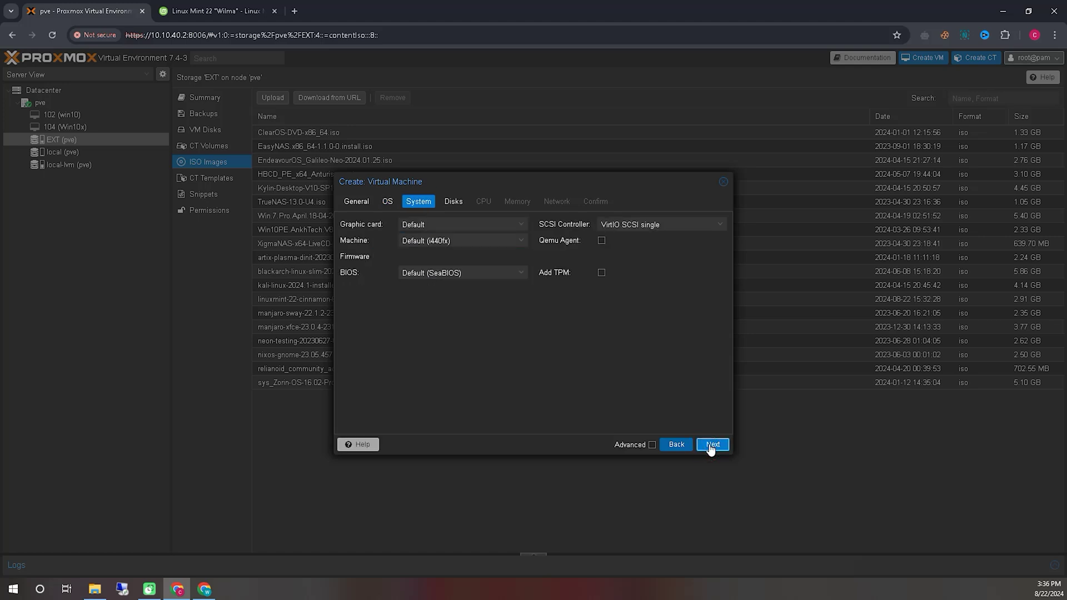
click(712, 444)
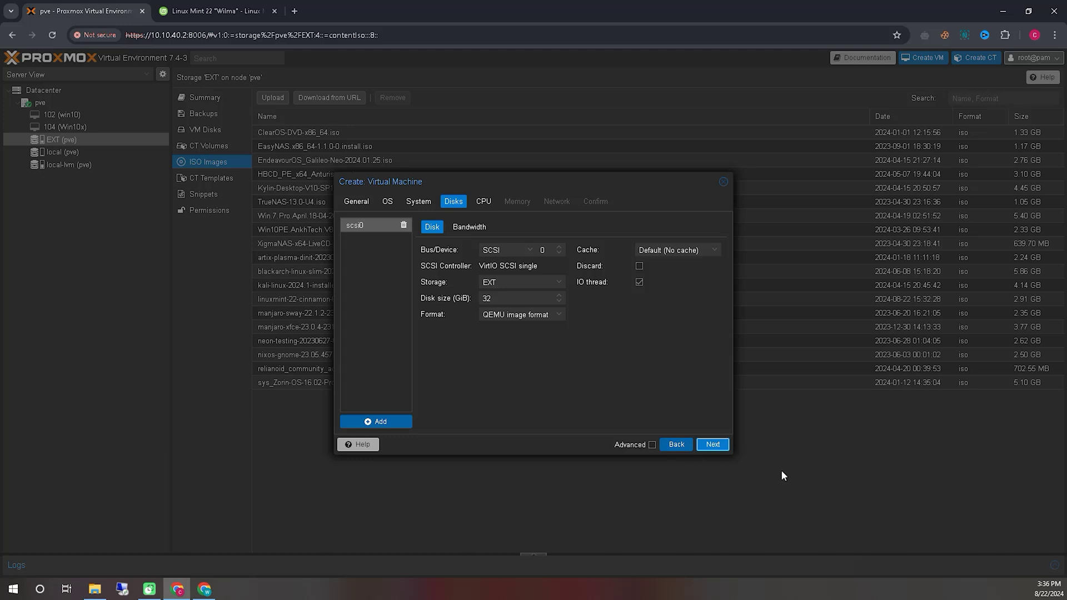
click(712, 444)
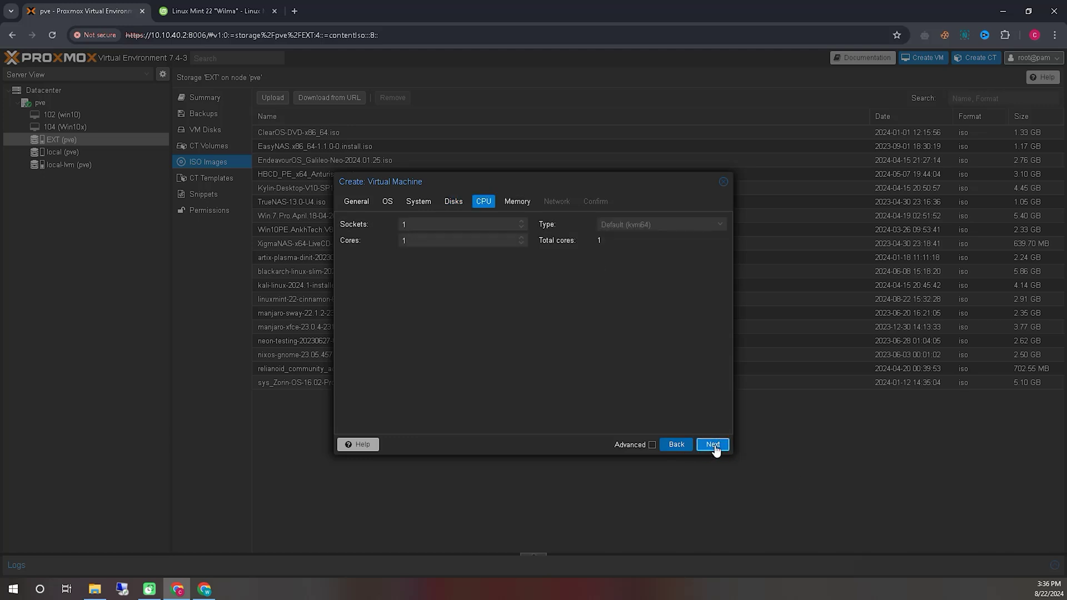
click(713, 444)
- Set memory to 8048 MiB, keep network defaults, and finish creating the VM
click(435, 224)
key(Delete)
text(8048)
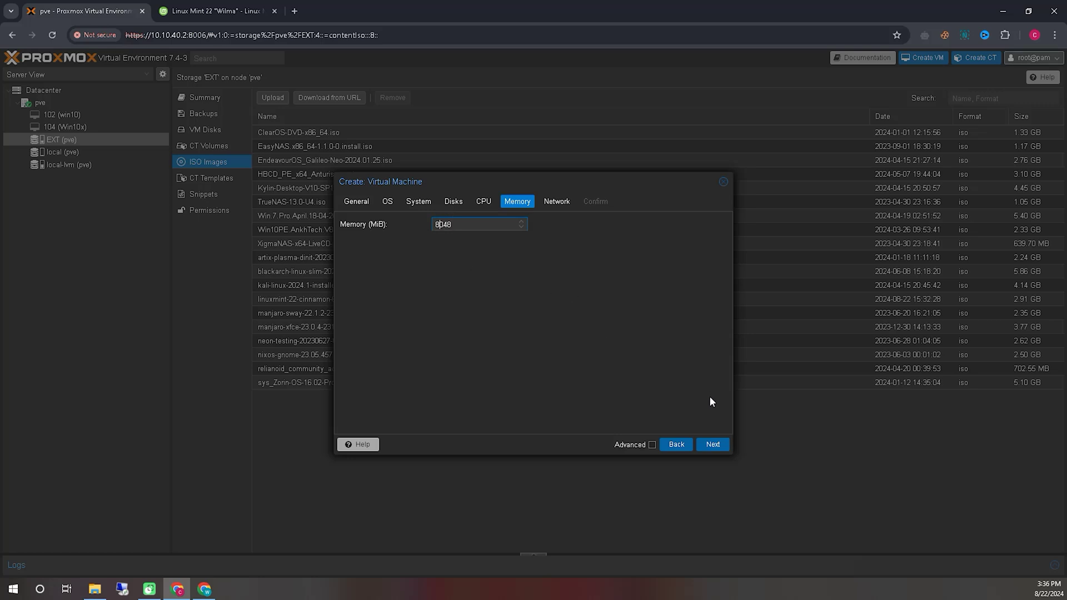
click(714, 444)
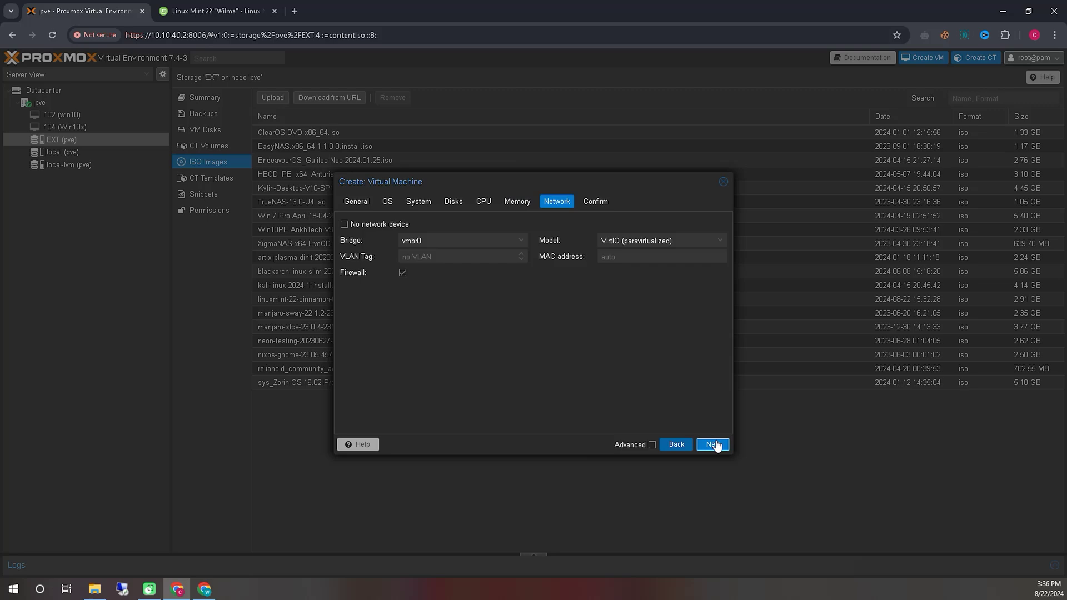
click(714, 444)
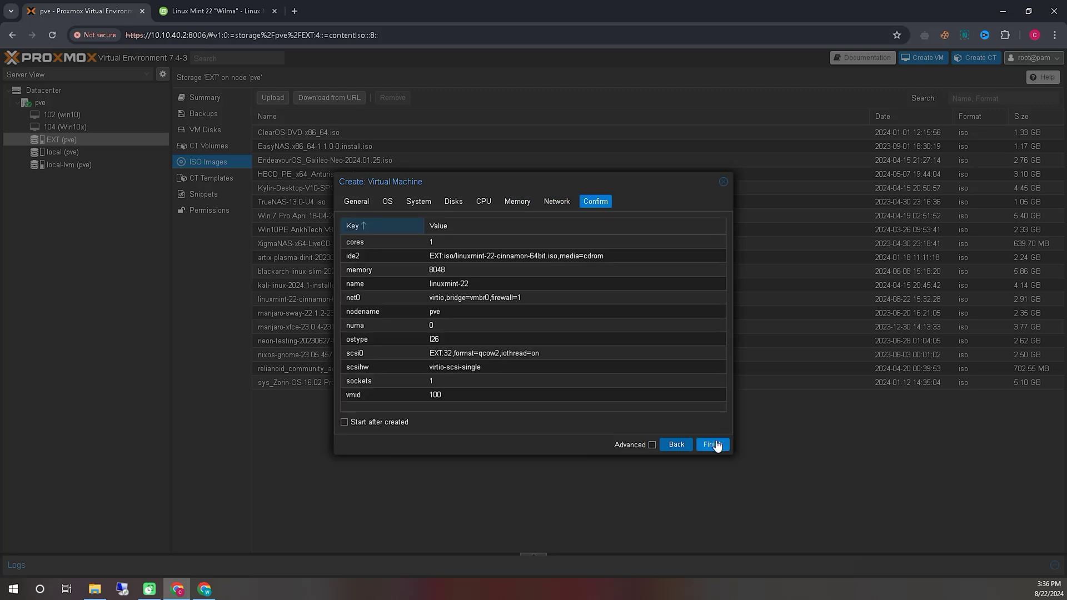
click(713, 445)
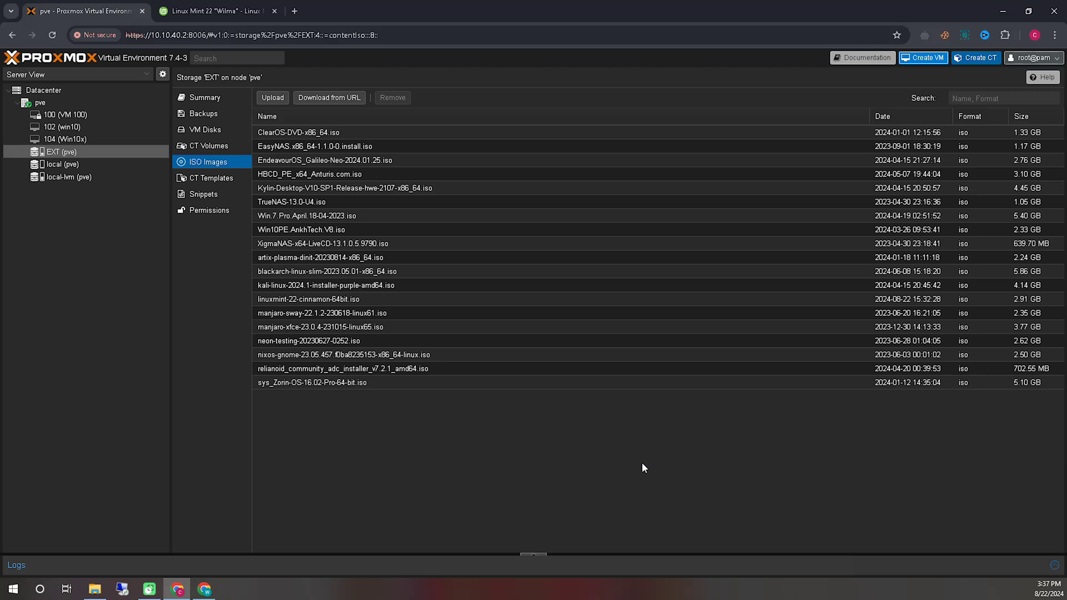
- Open VM 100's console full screen and boot "Start Linux Mint" to the live desktop
click(88, 114)
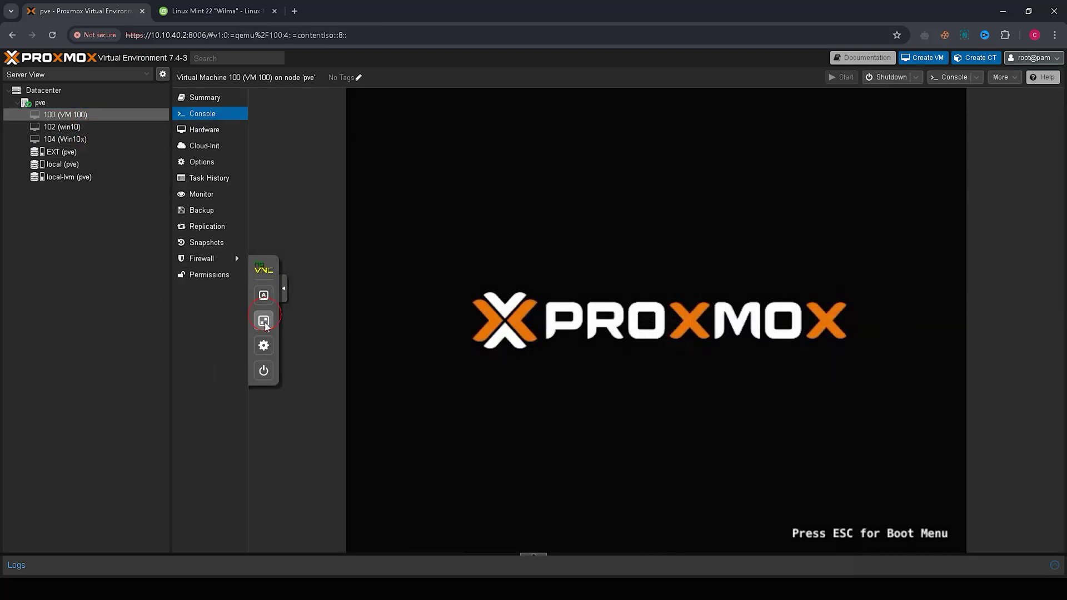
click(263, 321)
click(430, 284)
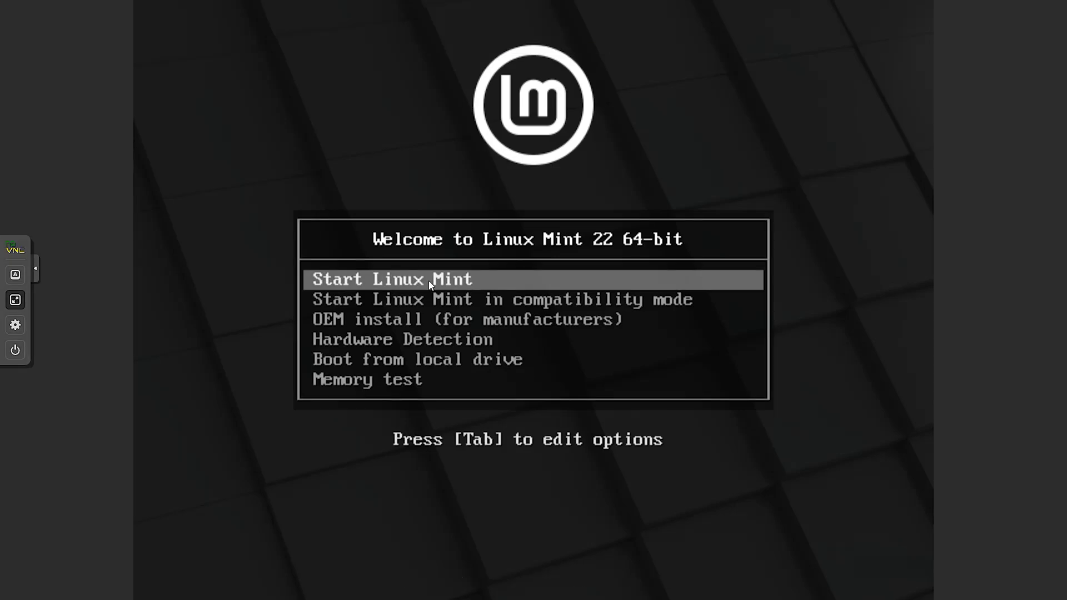
key(Return)
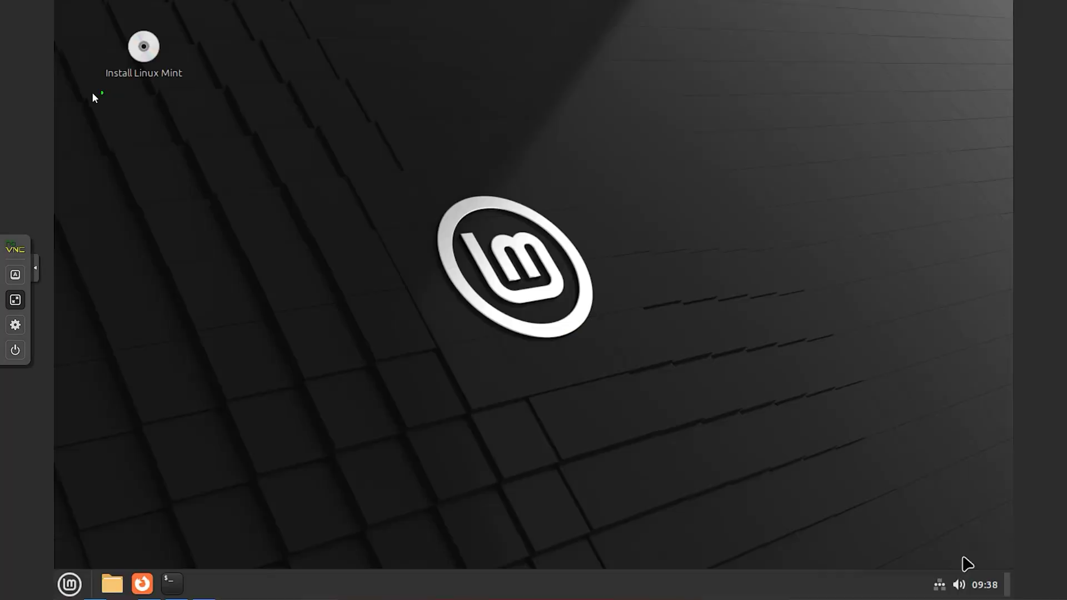
mouse_move(91, 95)
mouse_down()
mouse_move(209, 29)
mouse_move(131, 118)
mouse_up()
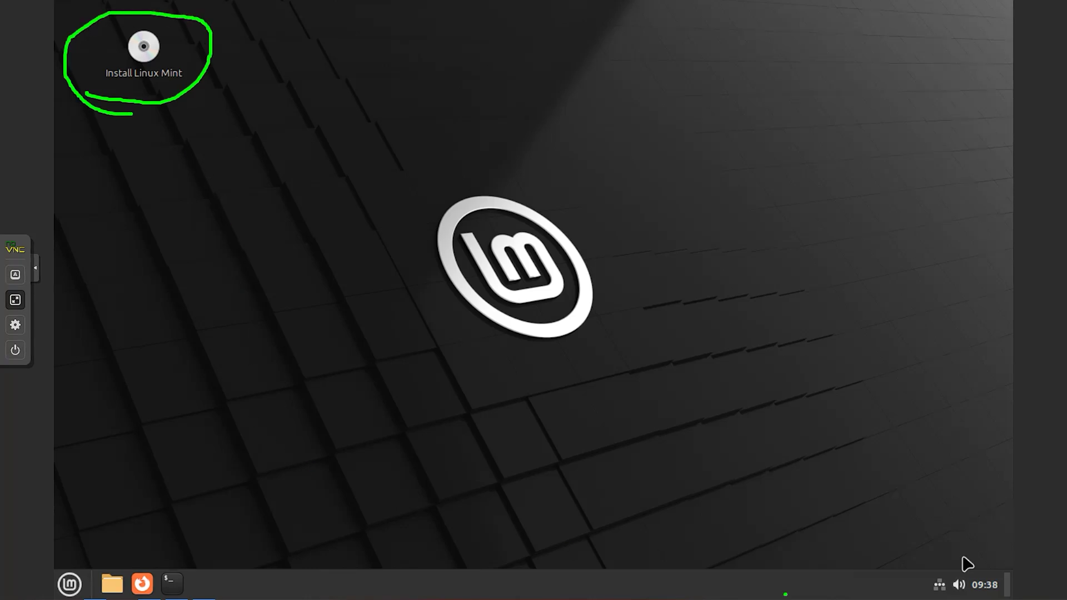
- Keep English as the installer language and English (US) as the keyboard layout
key(Escape)
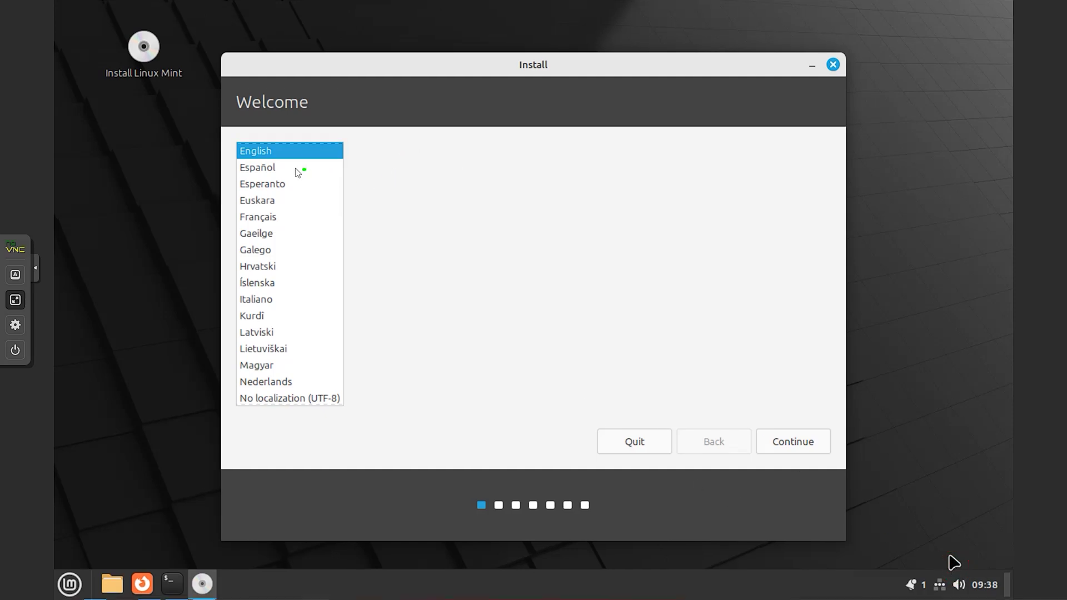
mouse_move(239, 165)
mouse_down()
mouse_move(298, 148)
mouse_move(221, 155)
mouse_up()
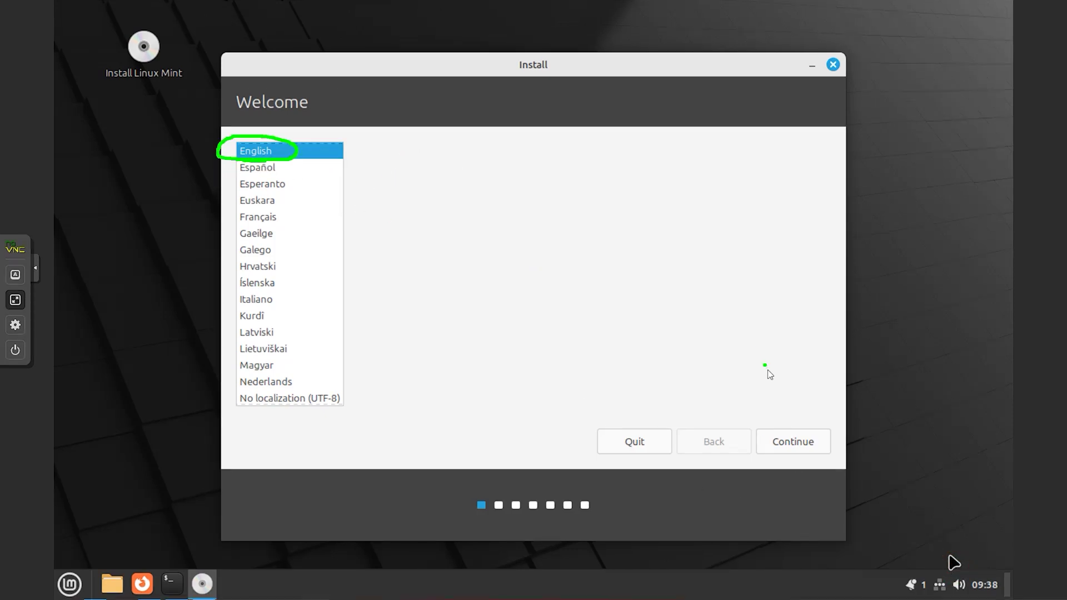
mouse_move(802, 414)
mouse_down()
mouse_move(857, 440)
mouse_move(747, 404)
mouse_up()
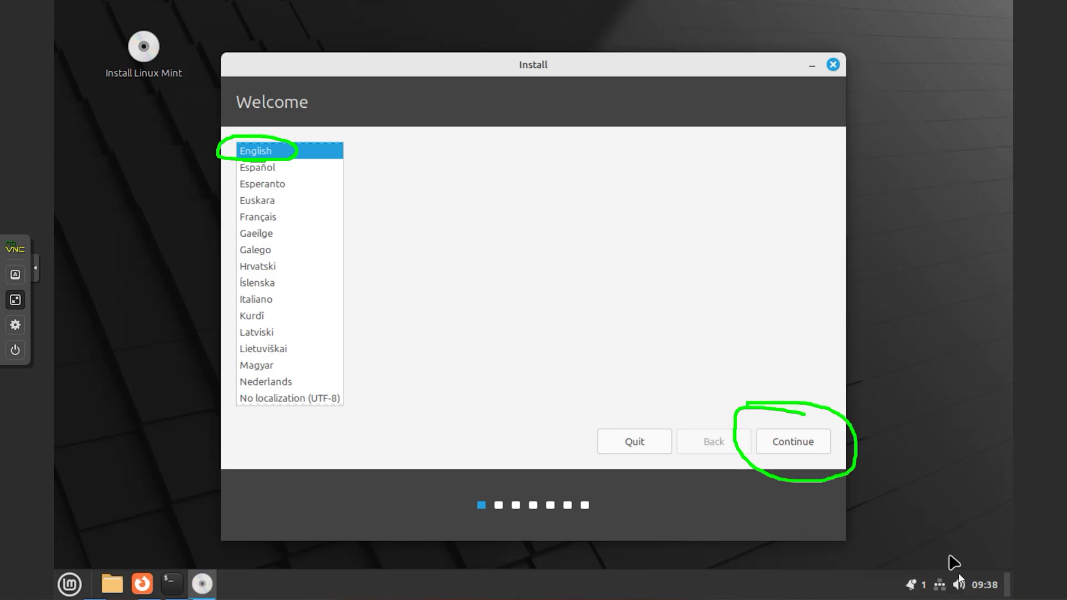
click(807, 444)
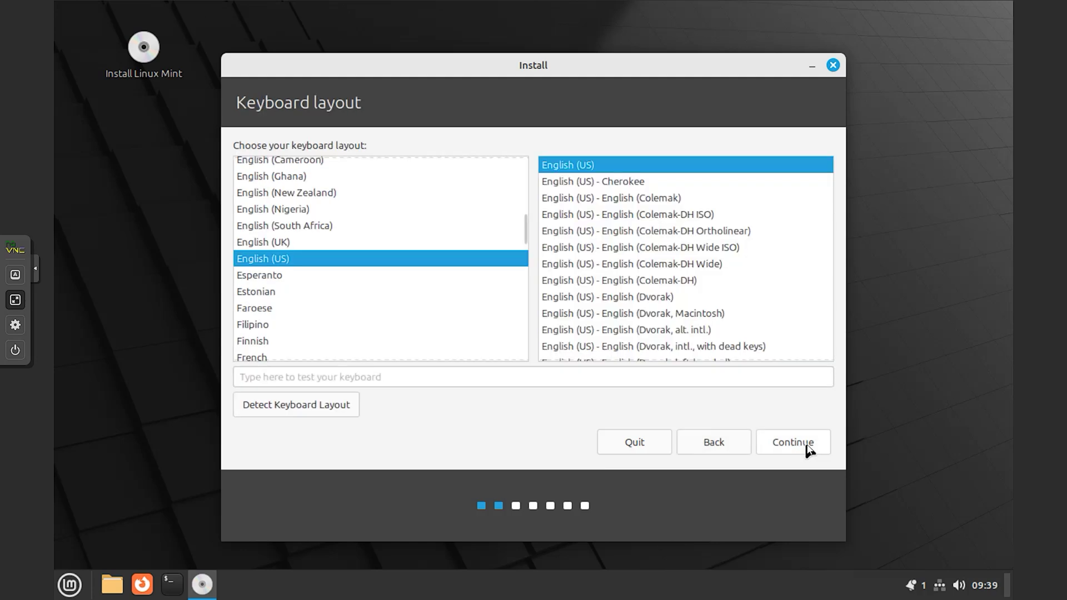
click(805, 443)
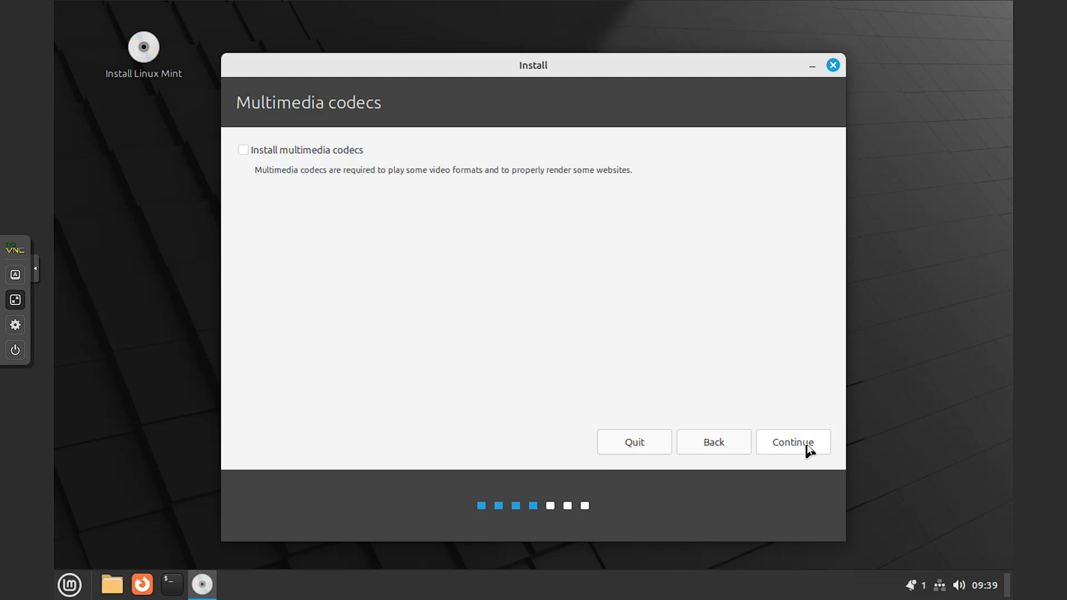
- Enable installing multimedia codecs and proceed to Installation type
click(244, 151)
click(797, 443)
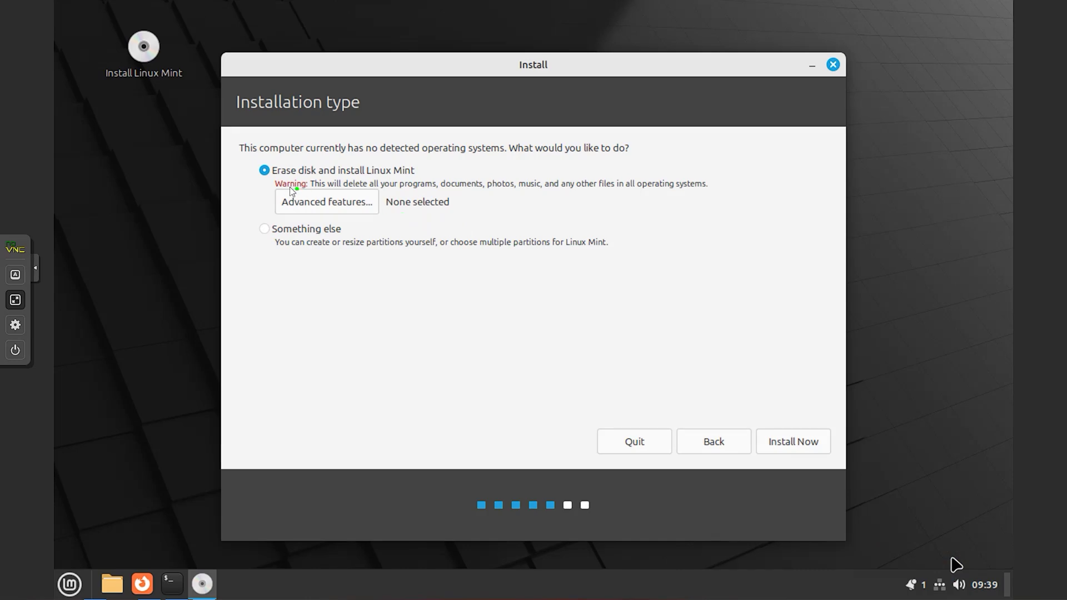
mouse_move(251, 183)
mouse_down()
mouse_move(404, 180)
mouse_move(340, 148)
mouse_move(240, 181)
mouse_move(285, 177)
mouse_up()
- Install with "Erase disk and install Linux Mint", approve the partition changes, and keep New York
mouse_move(786, 471)
mouse_down()
mouse_move(753, 461)
mouse_move(798, 405)
mouse_move(756, 471)
mouse_move(781, 463)
mouse_up()
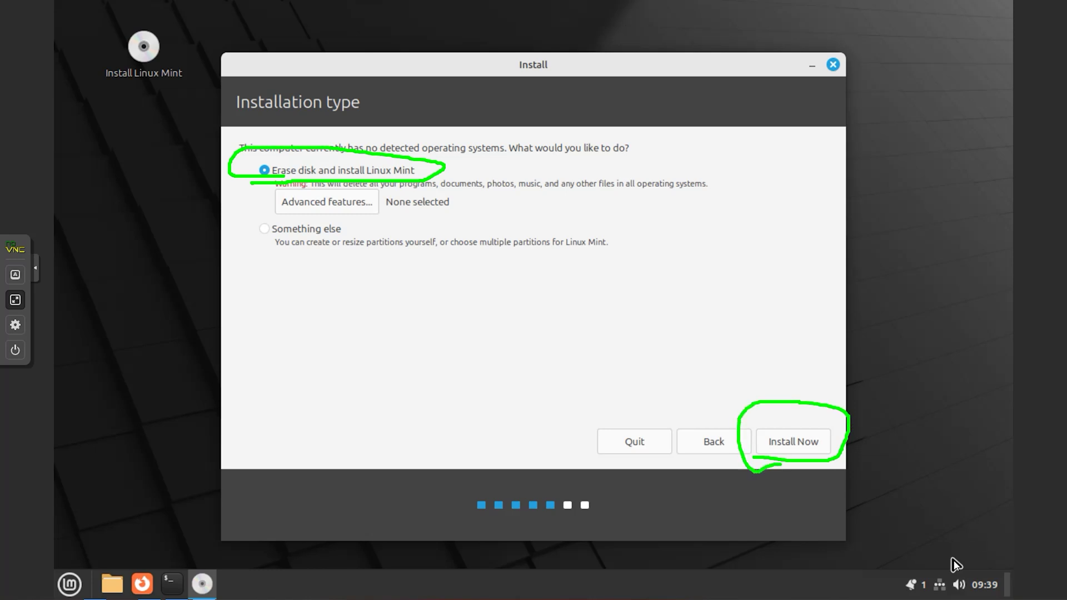
click(788, 445)
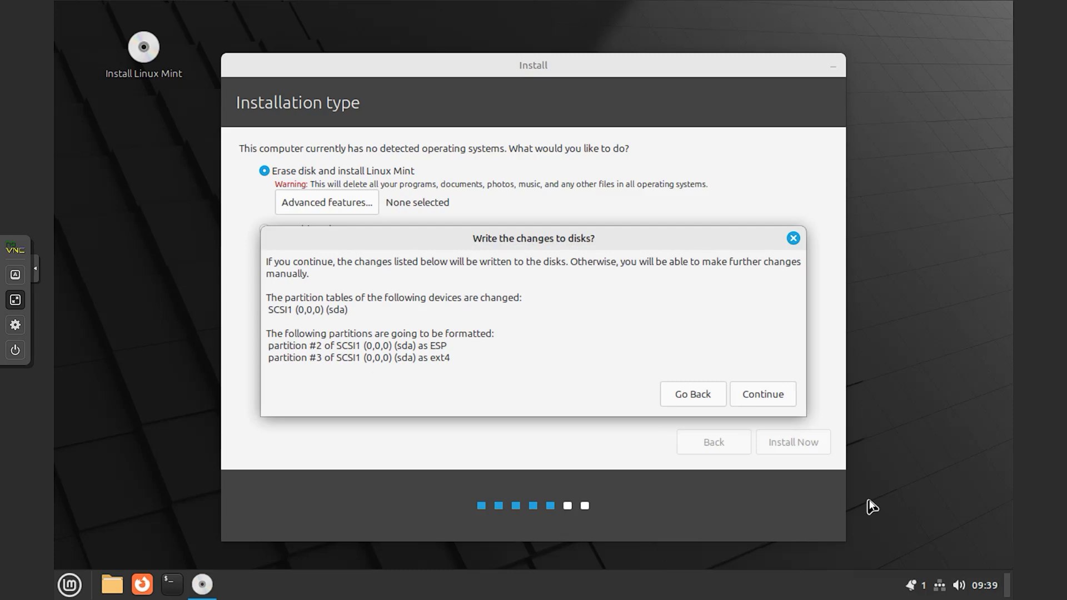
click(764, 393)
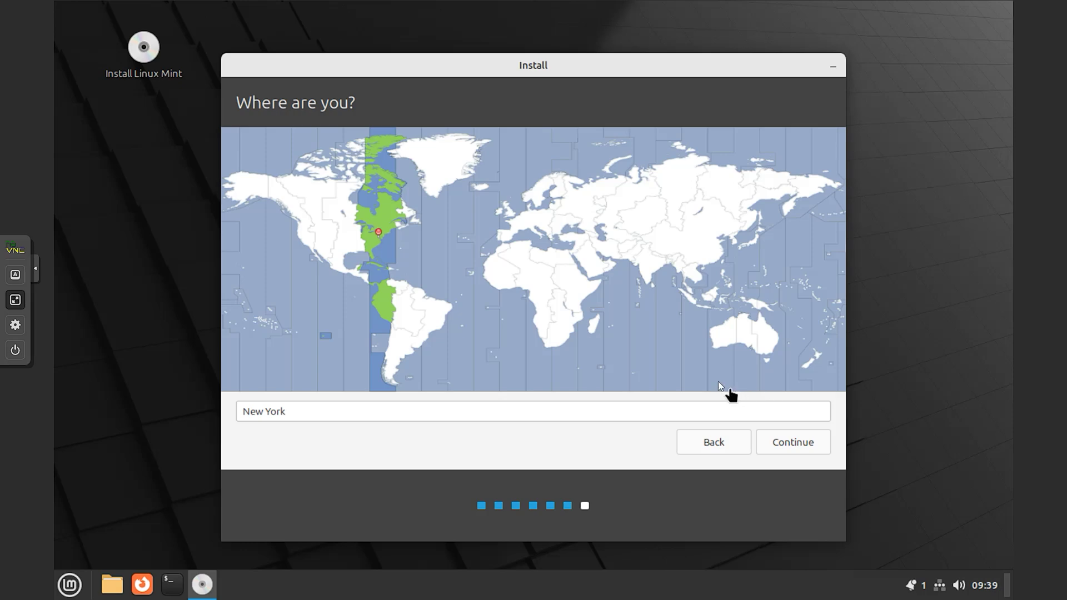
click(782, 442)
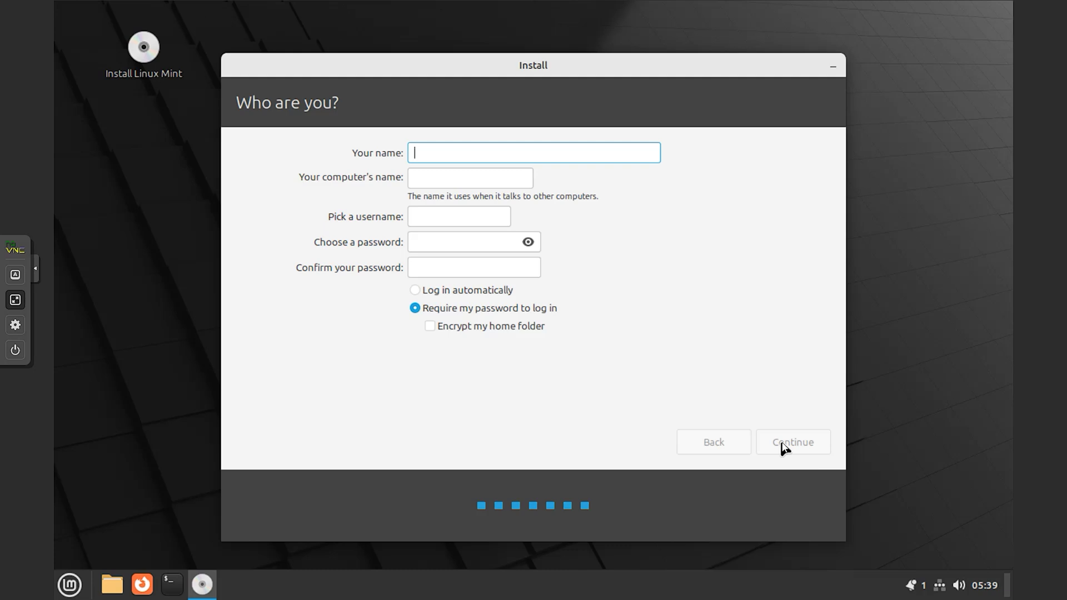
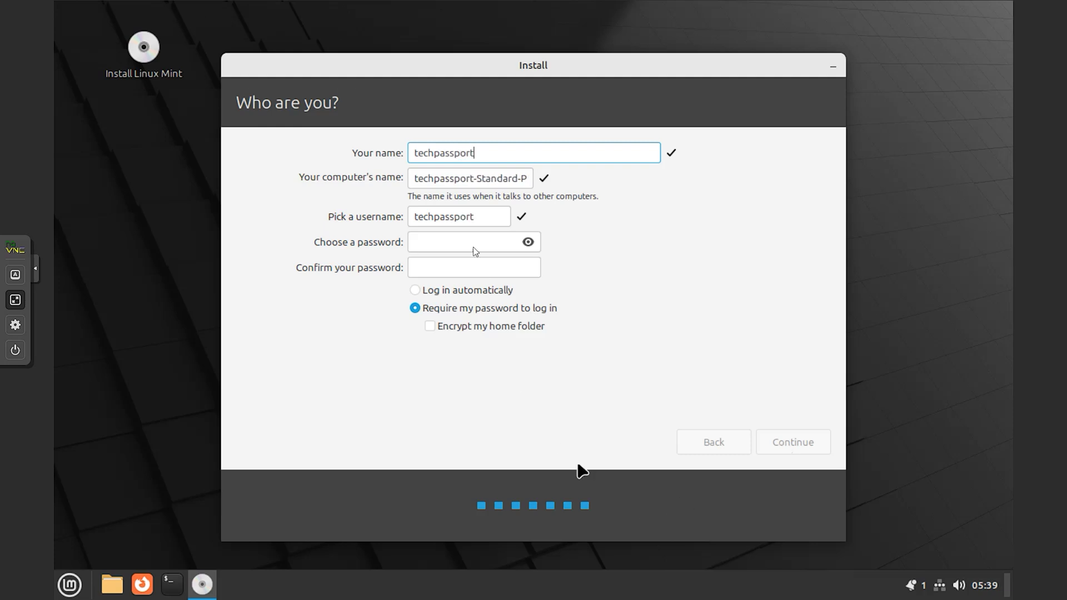
- Enter the user's name and choose the account password
click(453, 242)
text(•••••••••)
click(449, 269)
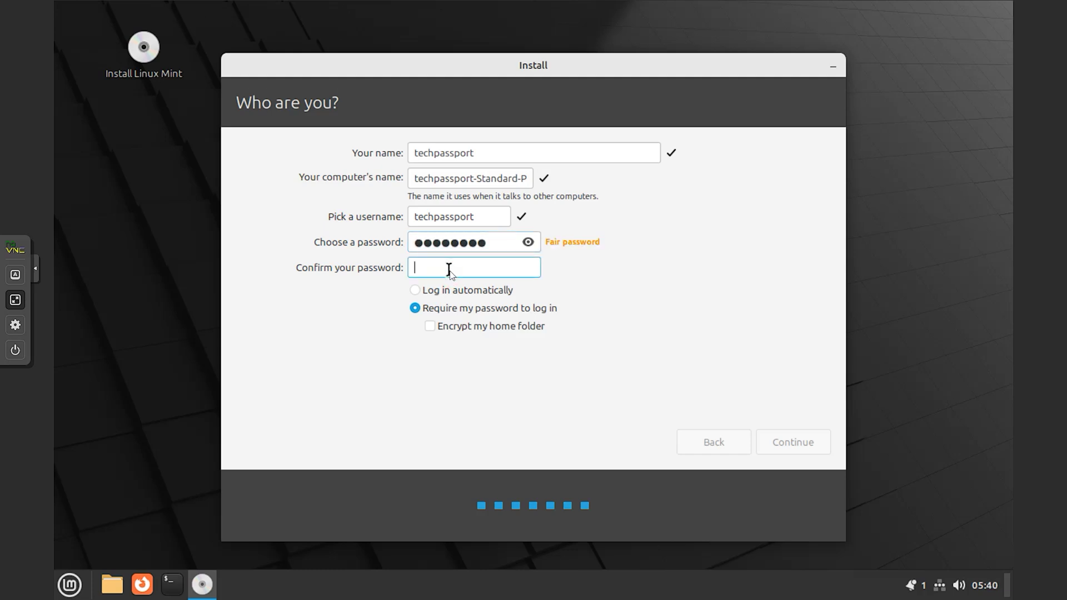
text(••••••••)
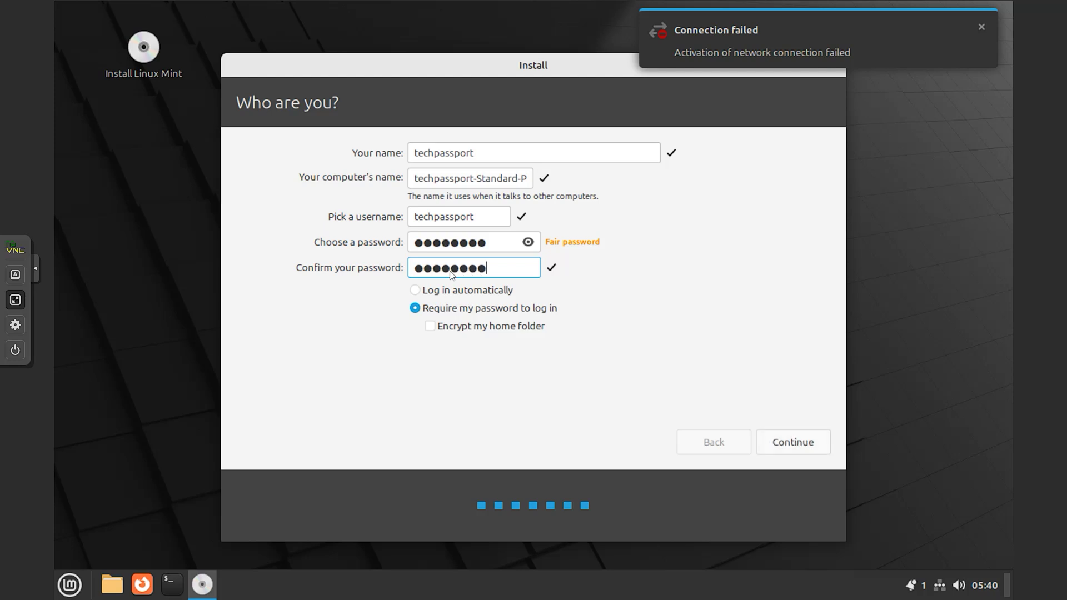
- Enable automatic login, start the installation, and restart once it completes
click(414, 290)
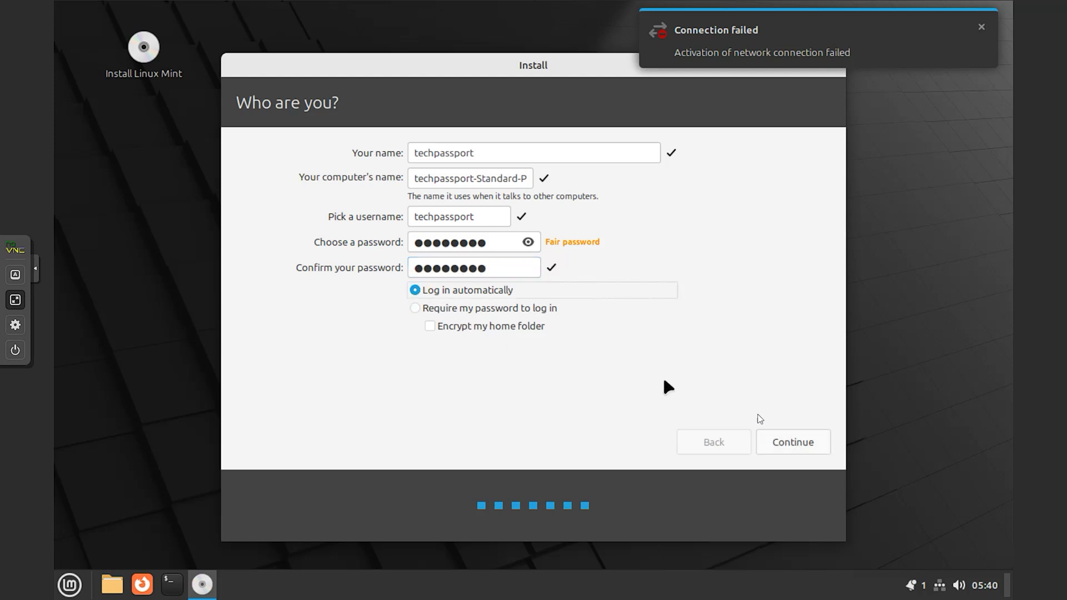
click(802, 447)
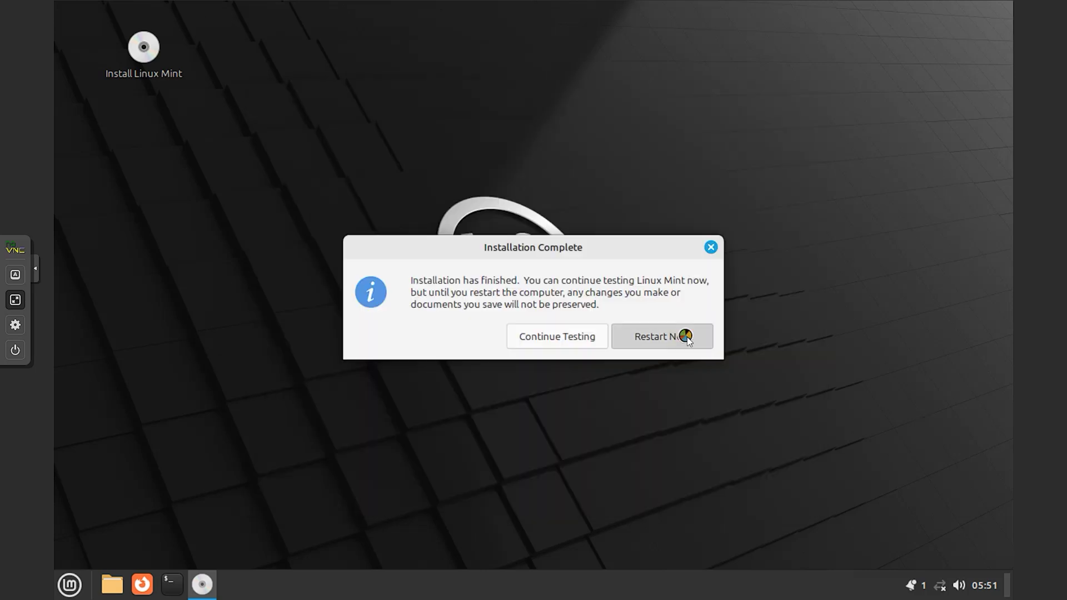
click(685, 336)
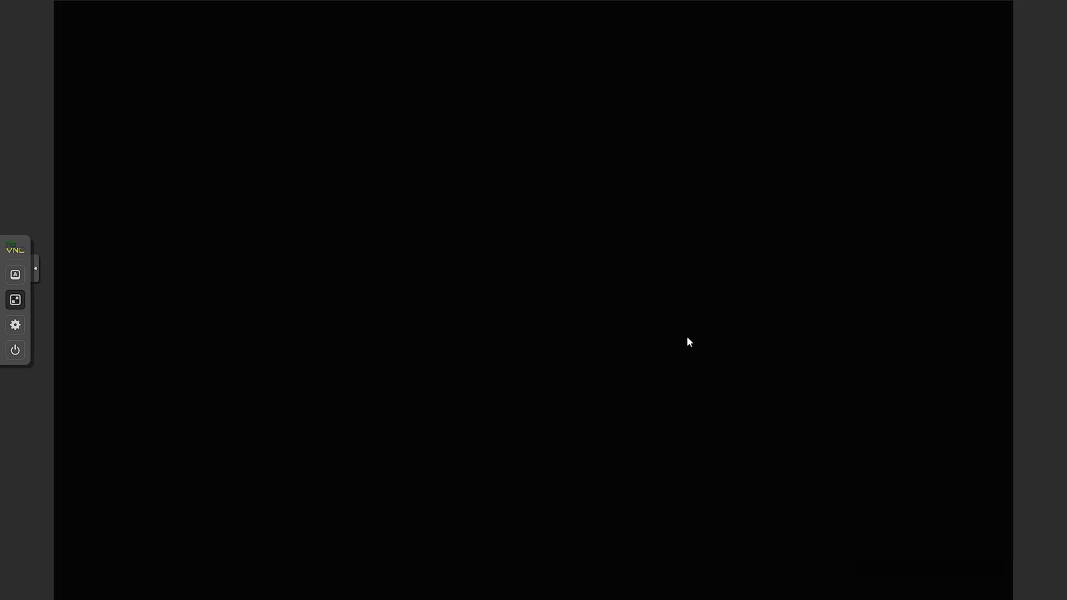